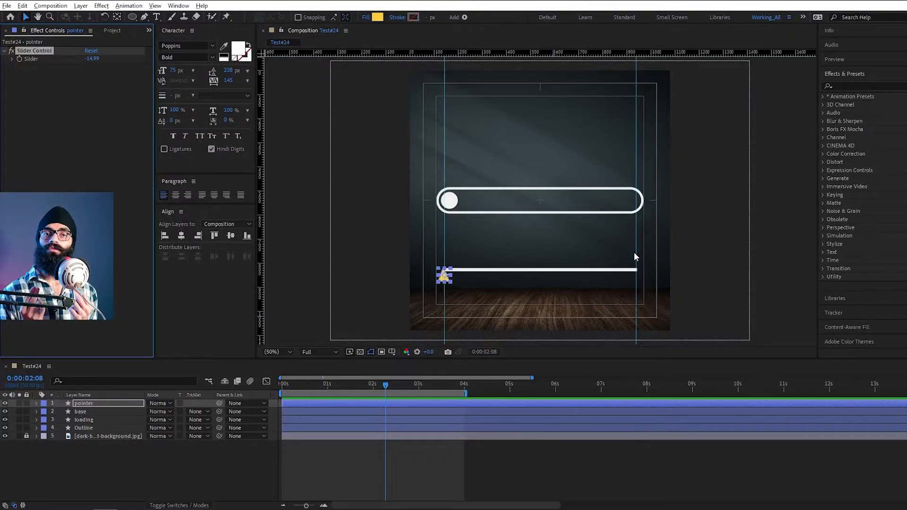
# - Create a 1080 x 1080 px, 15-second composition named main with a frame rate of 30 fps
pyautogui.hotkey('ctrl', 'n')
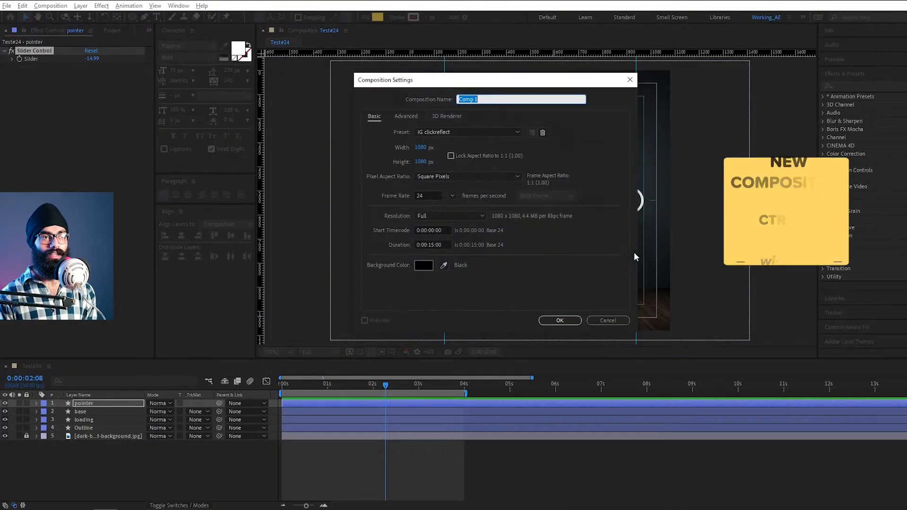
pyautogui.write('main')
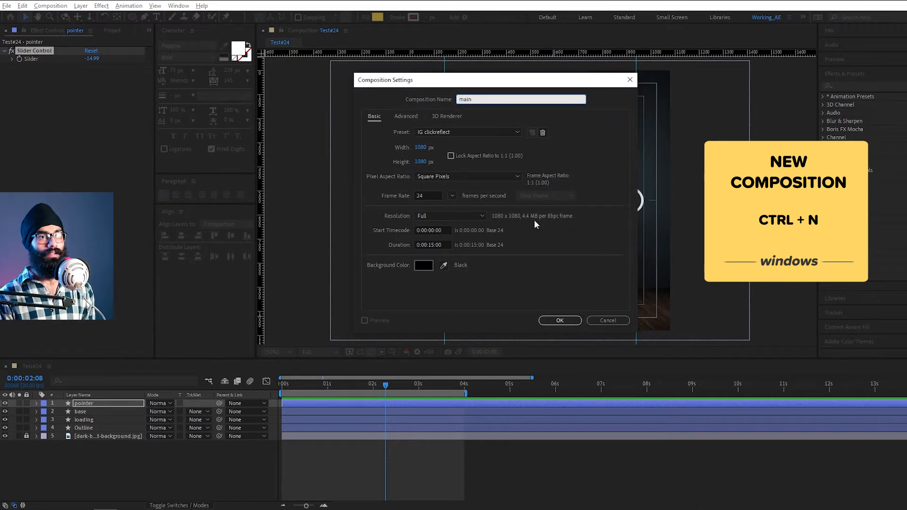
pyautogui.doubleClick(440, 196)
pyautogui.write('30')
pyautogui.click(444, 246)
pyautogui.click(568, 320)
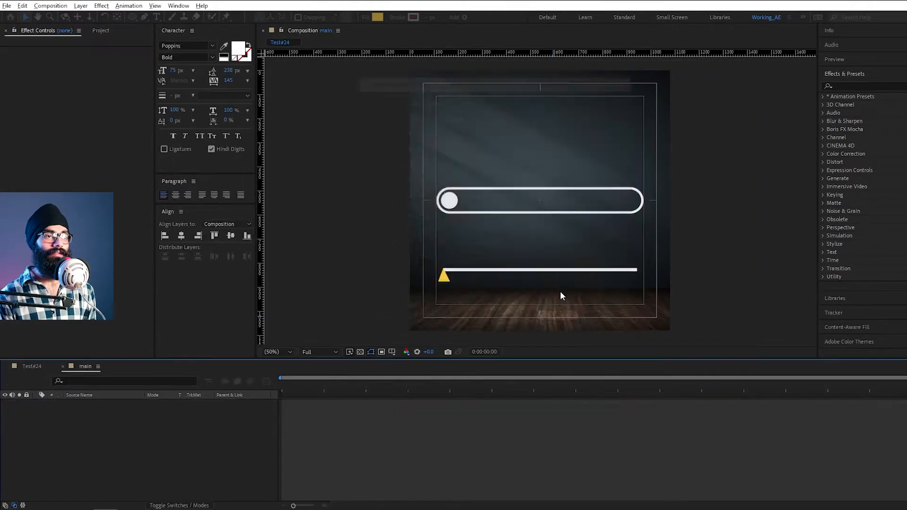
pyautogui.click(392, 351)
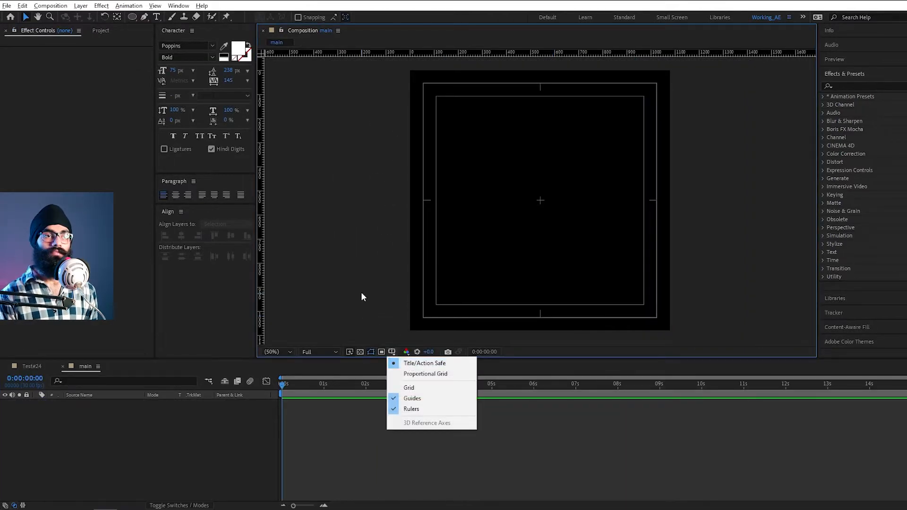
# - Add the dark-blue product background image to the main composition and set its scale to 29%
pyautogui.click(100, 31)
pyautogui.moveTo(56, 117); pyautogui.dragTo(122, 358)
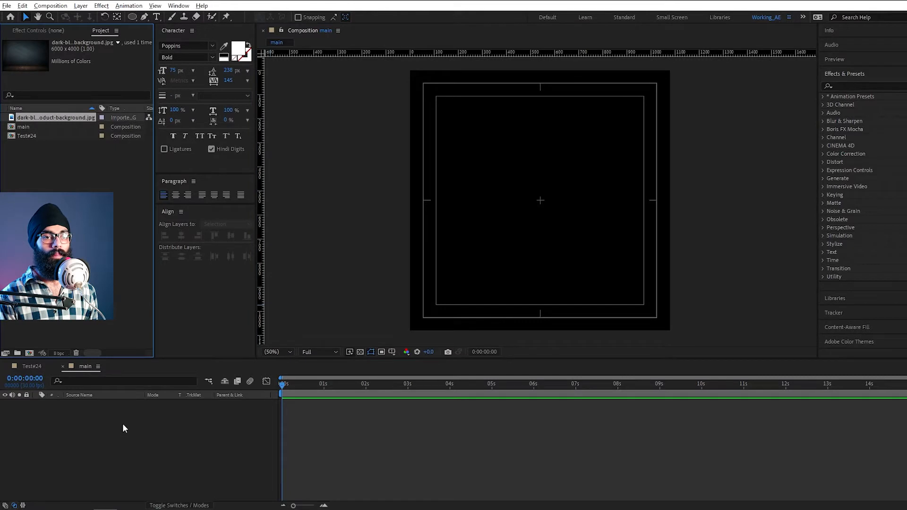
pyautogui.moveTo(123, 428); pyautogui.dragTo(124, 429)
pyautogui.press('s')
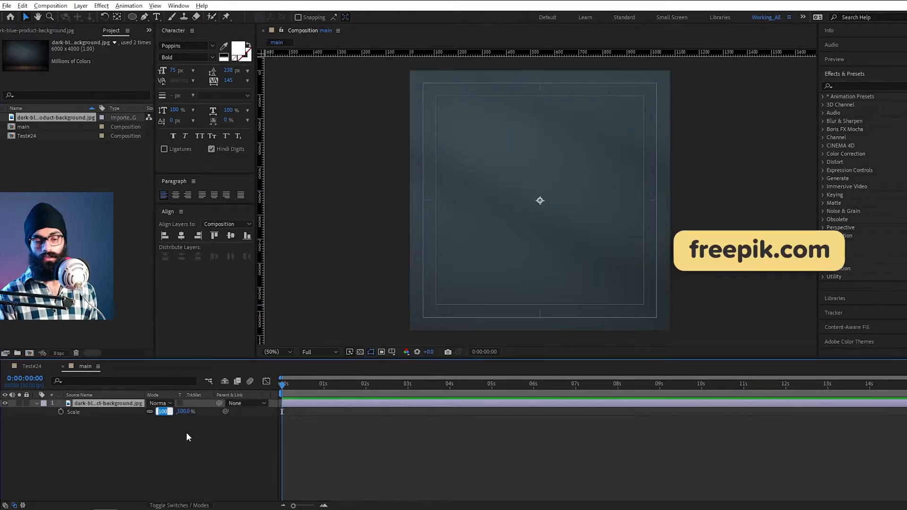
pyautogui.write('29')
pyautogui.press('Return')
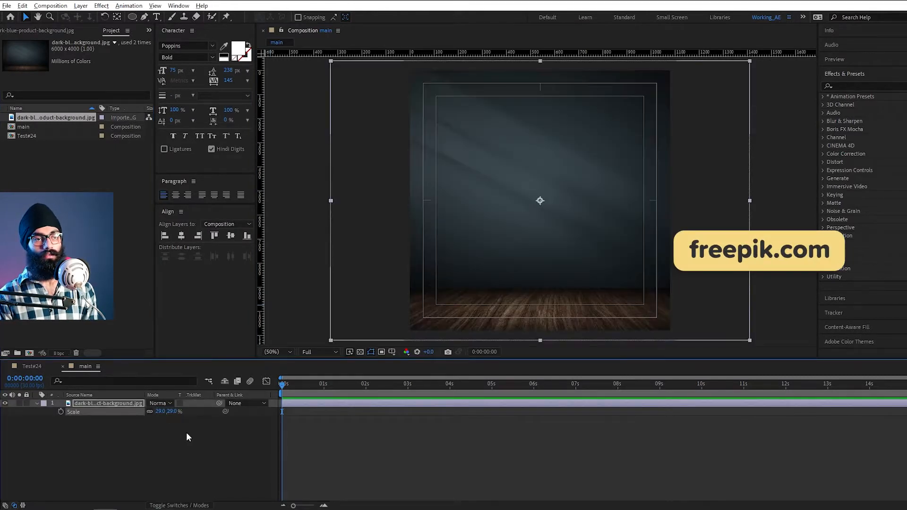
# - Collapse the background image layer's properties and lock the layer
pyautogui.click(38, 404)
pyautogui.click(26, 403)
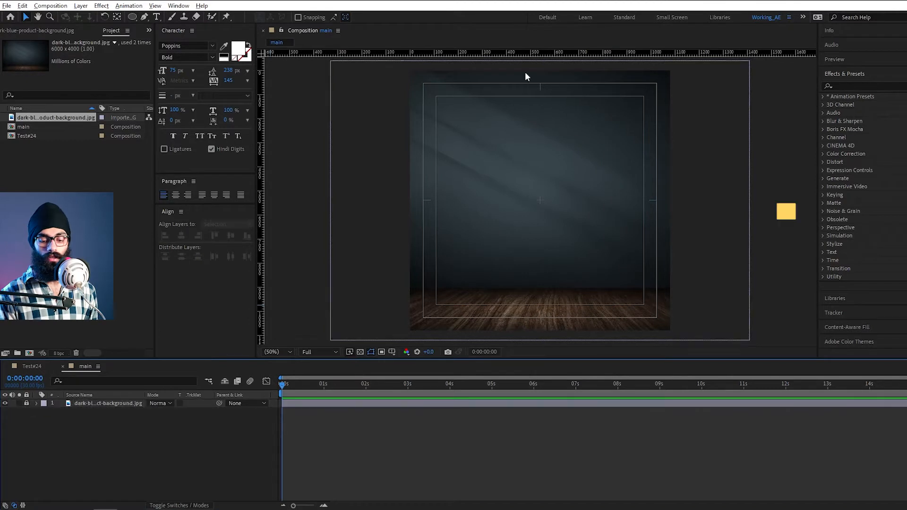
pyautogui.hotkey('ctrl', 'r')
pyautogui.hotkey('ctrl', 'r')
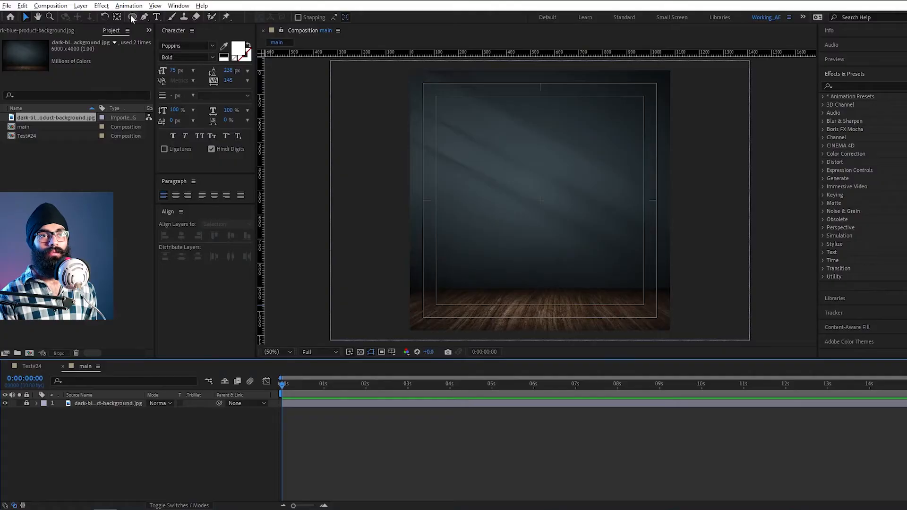
# - Add a rounded rectangle shape layer, unlink its size proportions and set the size to 960 x 100
pyautogui.moveTo(132, 18); pyautogui.dragTo(166, 21)
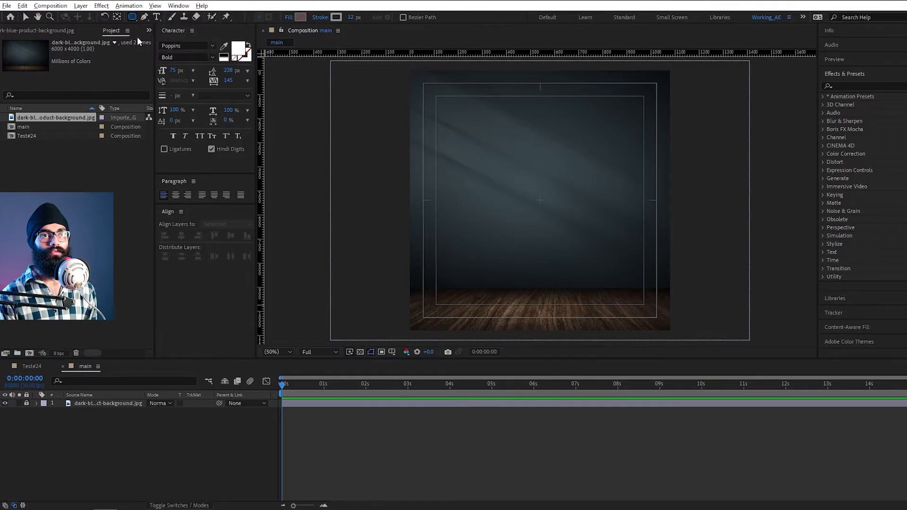
pyautogui.doubleClick(132, 17)
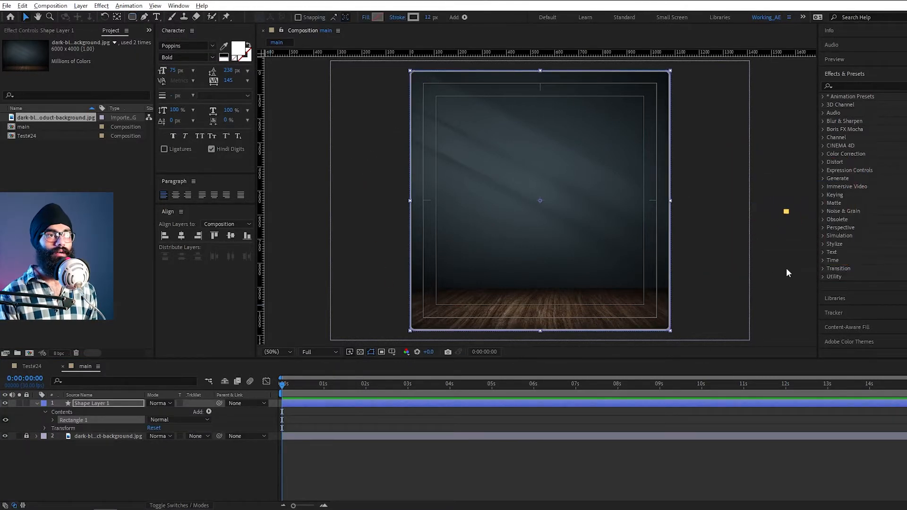
pyautogui.press('u')
pyautogui.press('u')
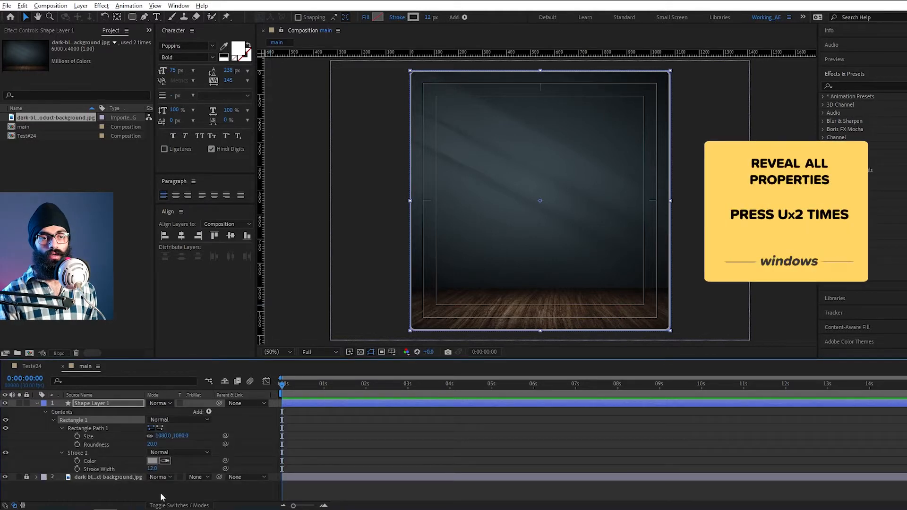
pyautogui.click(151, 439)
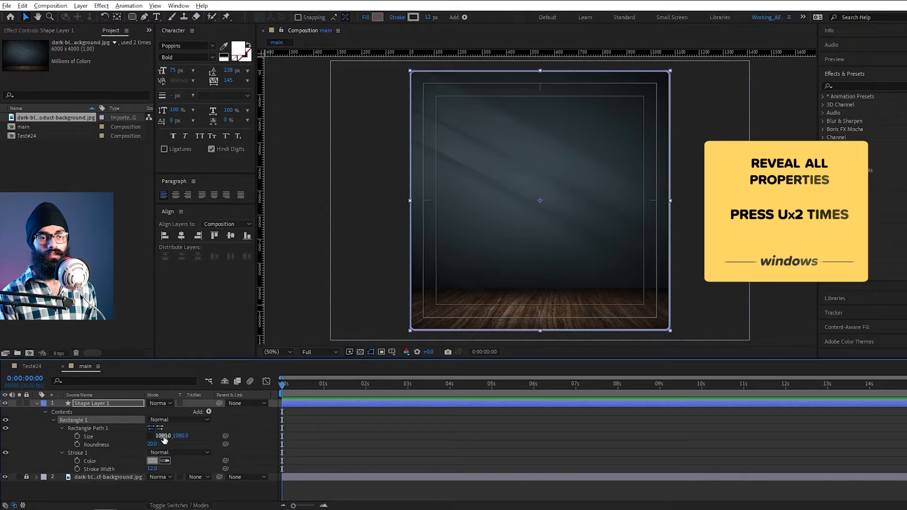
pyautogui.moveTo(164, 436)
pyautogui.mouseDown()
pyautogui.moveTo(166, 452)
pyautogui.moveTo(179, 450)
pyautogui.moveTo(171, 473)
pyautogui.mouseUp()
# - Set the rounded rectangle's stroke colour to light grey DEDEDE
pyautogui.click(414, 17)
pyautogui.moveTo(208, 97)
pyautogui.mouseDown()
pyautogui.moveTo(199, 71)
pyautogui.moveTo(189, 71)
pyautogui.moveTo(194, 77)
pyautogui.mouseUp()
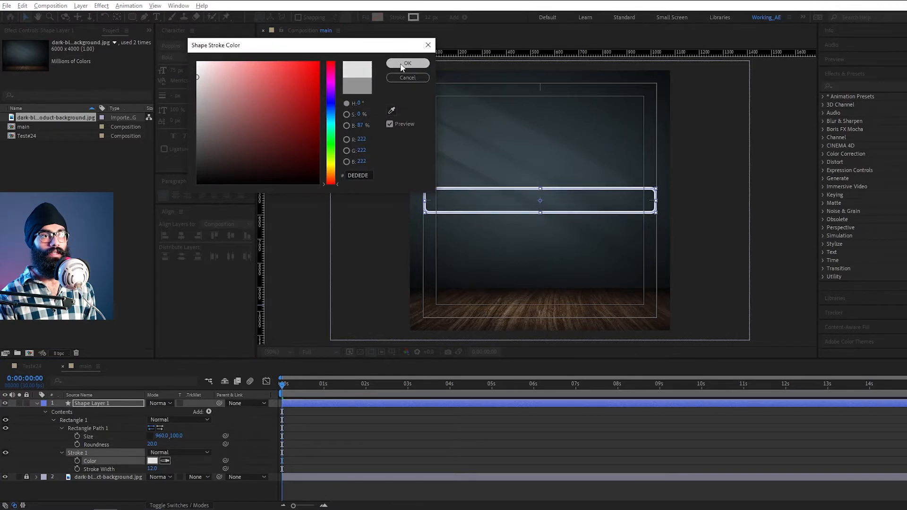
pyautogui.click(401, 65)
# - Set the rectangle's roundness to 80 and rename its shape layer as outline
pyautogui.moveTo(154, 445); pyautogui.dragTo(161, 428)
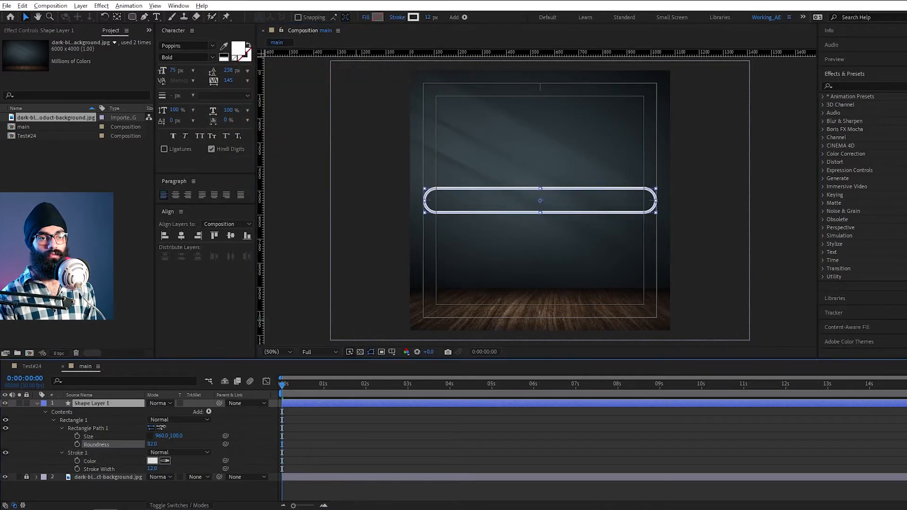
pyautogui.click(151, 445)
pyautogui.write('80')
pyautogui.press('Return')
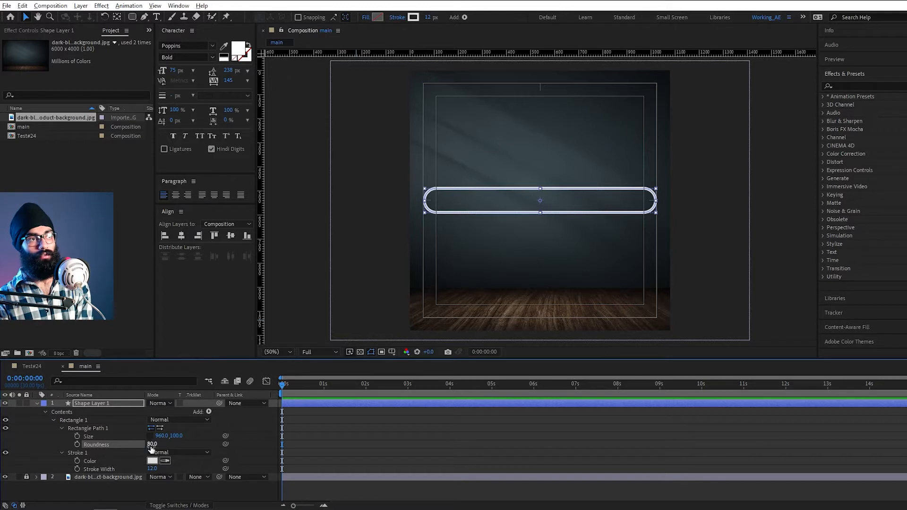
pyautogui.press('Return')
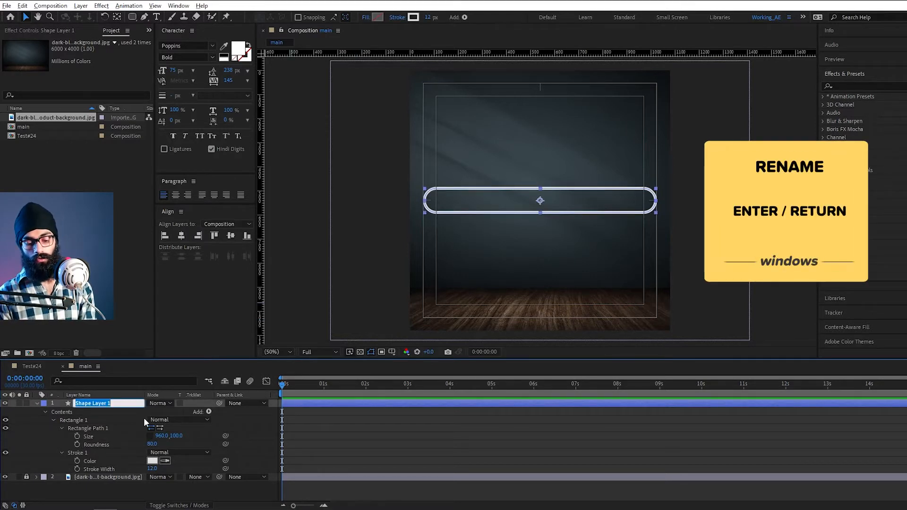
pyautogui.write('outline')
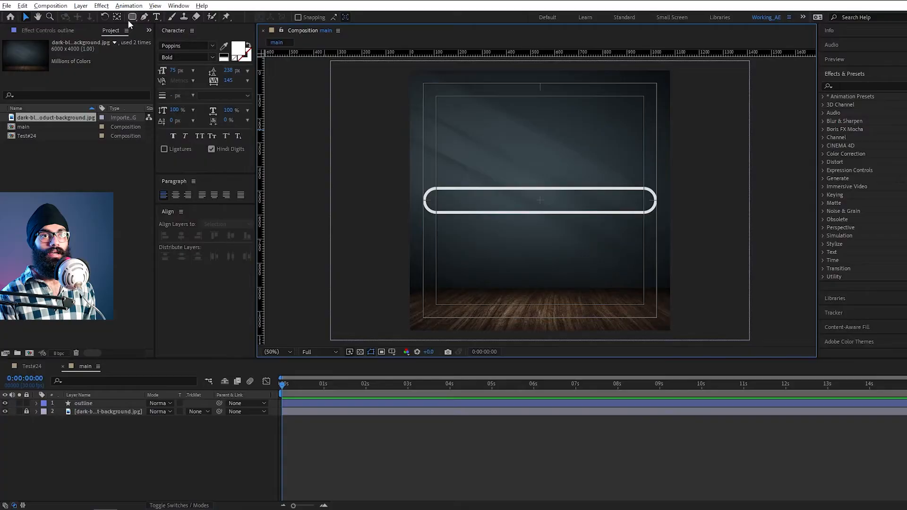
# - Choose the Ellipse tool and configure it with a light grey fill and no stroke
pyautogui.click(132, 19)
pyautogui.moveTo(132, 19)
pyautogui.mouseDown()
pyautogui.moveTo(155, 17)
pyautogui.moveTo(170, 41)
pyautogui.mouseUp()
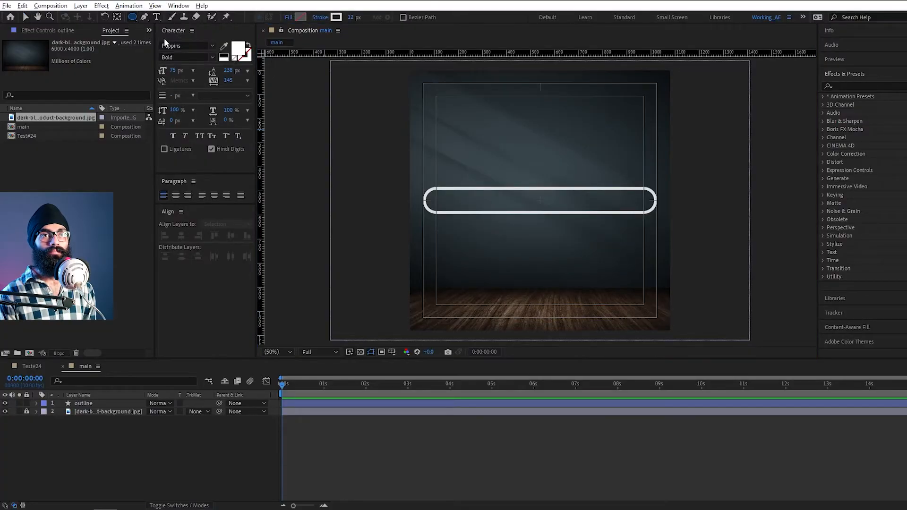
pyautogui.click(301, 17)
pyautogui.click(198, 74)
pyautogui.moveTo(197, 73)
pyautogui.mouseDown()
pyautogui.moveTo(195, 86)
pyautogui.moveTo(197, 75)
pyautogui.mouseUp()
pyautogui.click(408, 63)
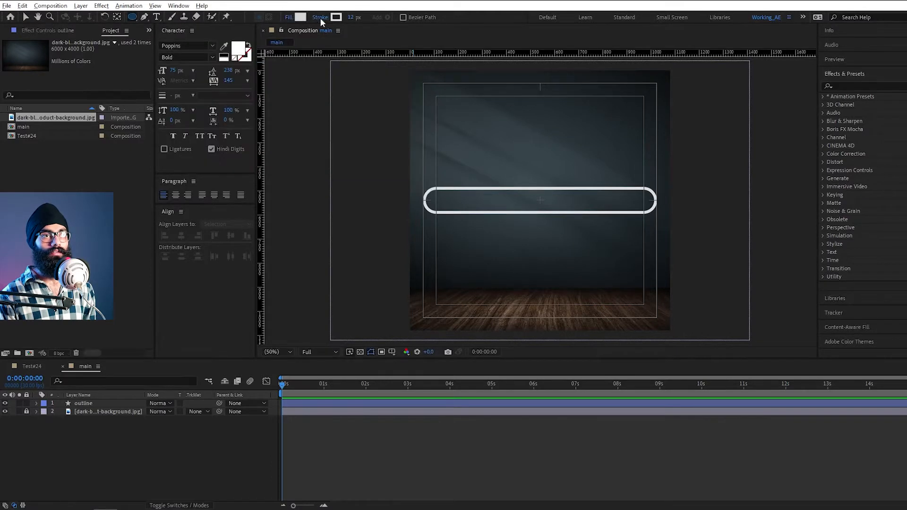
pyautogui.click(319, 17)
pyautogui.click(412, 227)
pyautogui.click(446, 283)
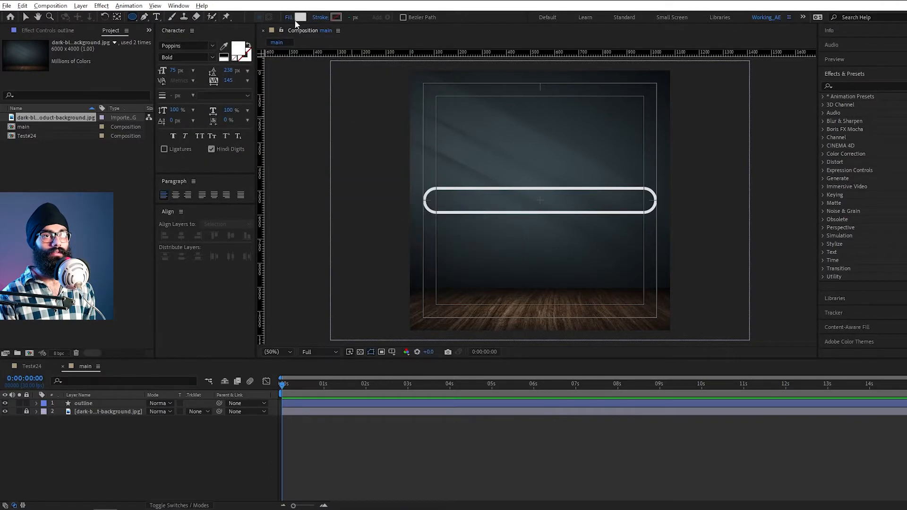
# - Add an ellipse on a new shape layer and set its size to 70 x 70
pyautogui.doubleClick(133, 17)
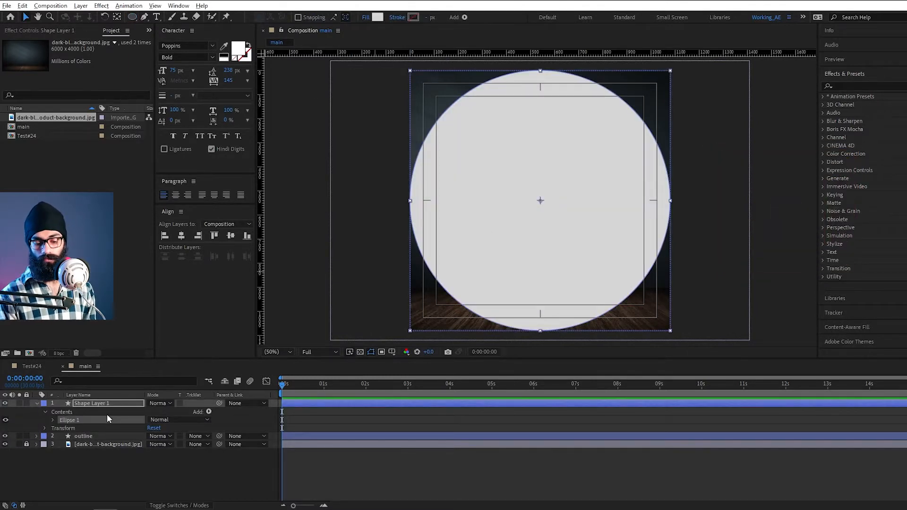
pyautogui.press('u')
pyautogui.press('u')
pyautogui.click(162, 437)
pyautogui.write('70')
pyautogui.press('Return')
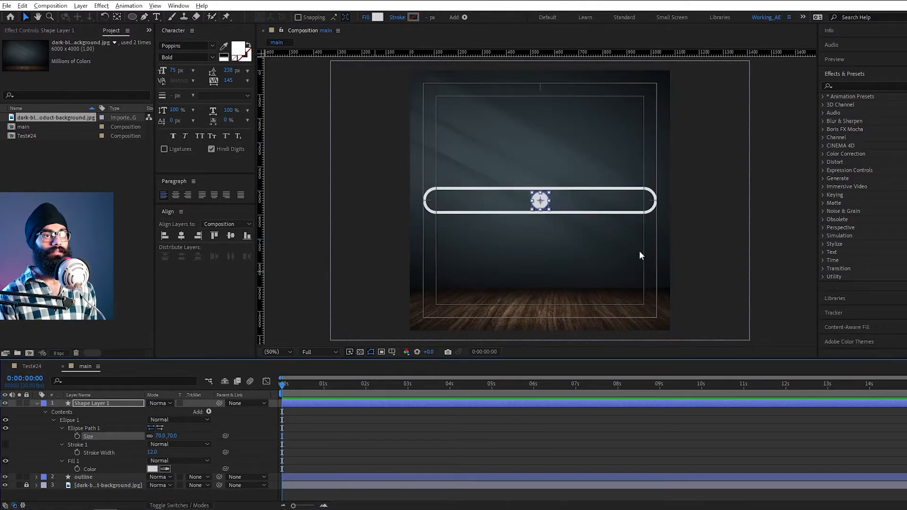
# - Rename the circle's layer as Loading and move the circle inside the left end of the outline bar
pyautogui.click(124, 407)
pyautogui.press('Return')
pyautogui.write('Loading')
pyautogui.press('Return')
pyautogui.moveTo(542, 206); pyautogui.dragTo(438, 208)
pyautogui.click(431, 216)
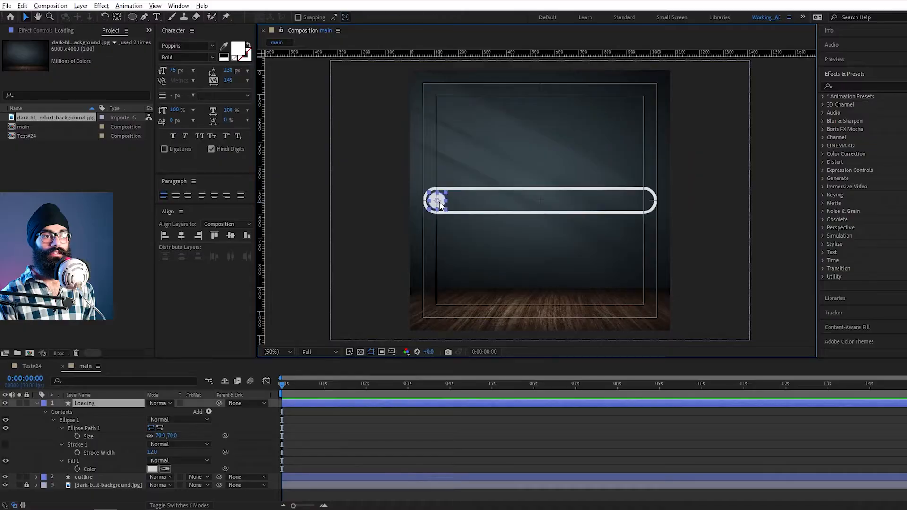
# - Expand the properties of Ellipse 1, try a different scale in its group transform and undo the change
pyautogui.click(54, 420)
pyautogui.keyDown('ctrl'); pyautogui.click(53, 421); pyautogui.keyUp('ctrl')
pyautogui.scroll(-1, 80, 445)
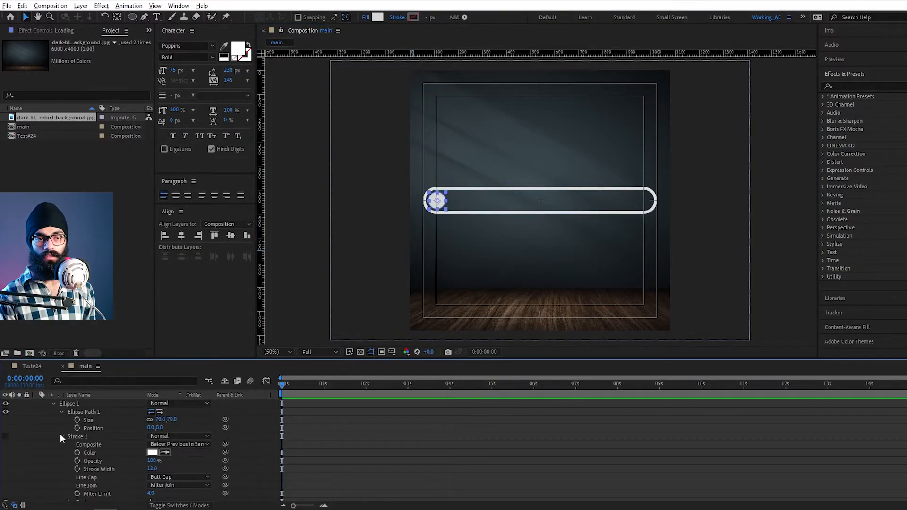
pyautogui.click(62, 436)
pyautogui.click(61, 412)
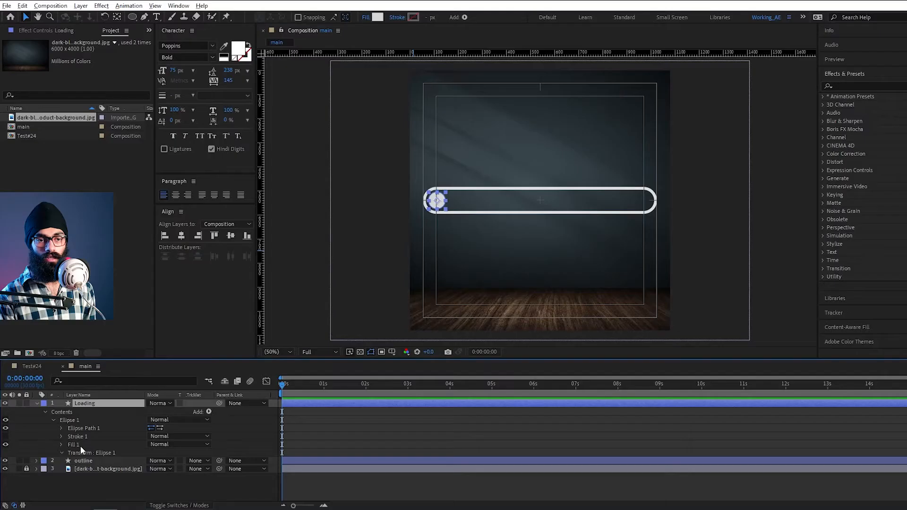
pyautogui.scroll(-3, 80, 447)
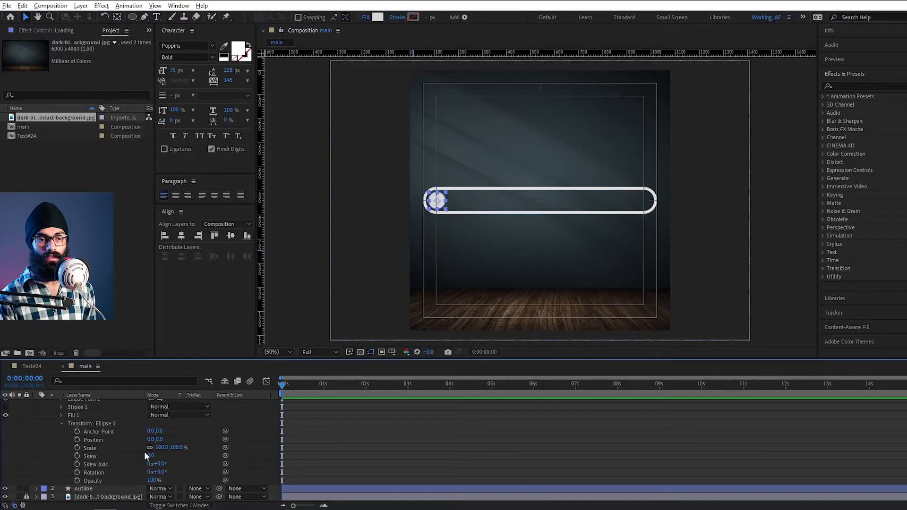
pyautogui.moveTo(156, 450); pyautogui.dragTo(217, 497)
pyautogui.hotkey('ctrl', 'z')
pyautogui.scroll(3, 80, 459)
pyautogui.click(61, 453)
# - Delete Stroke 1 from the Loading layer's ellipse group
pyautogui.click(87, 429)
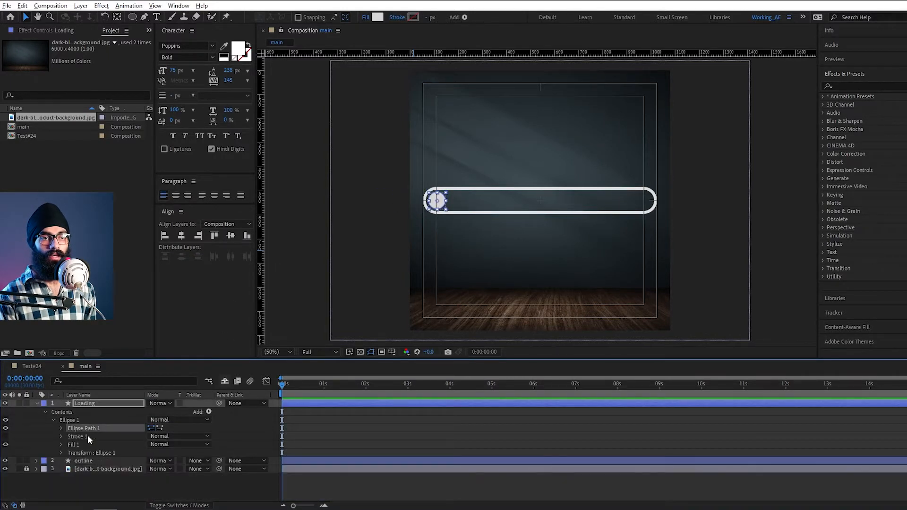
pyautogui.click(87, 436)
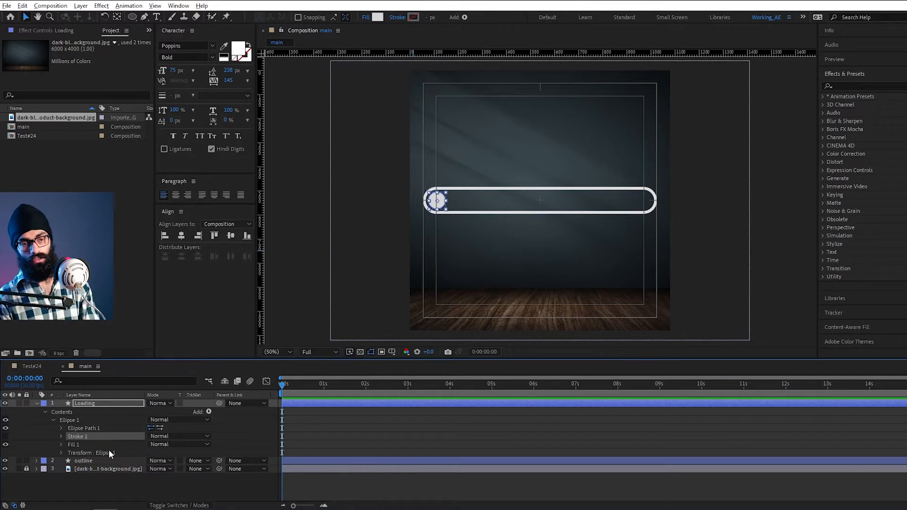
pyautogui.press('Delete')
# - Add a Repeater to the Loading layer's Ellipse 1 group and place it above Fill 1
pyautogui.click(209, 411)
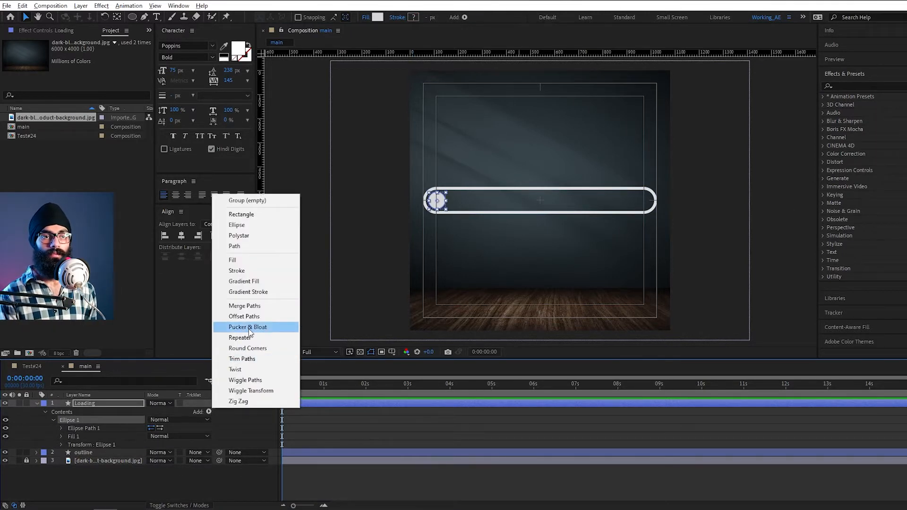
pyautogui.click(265, 339)
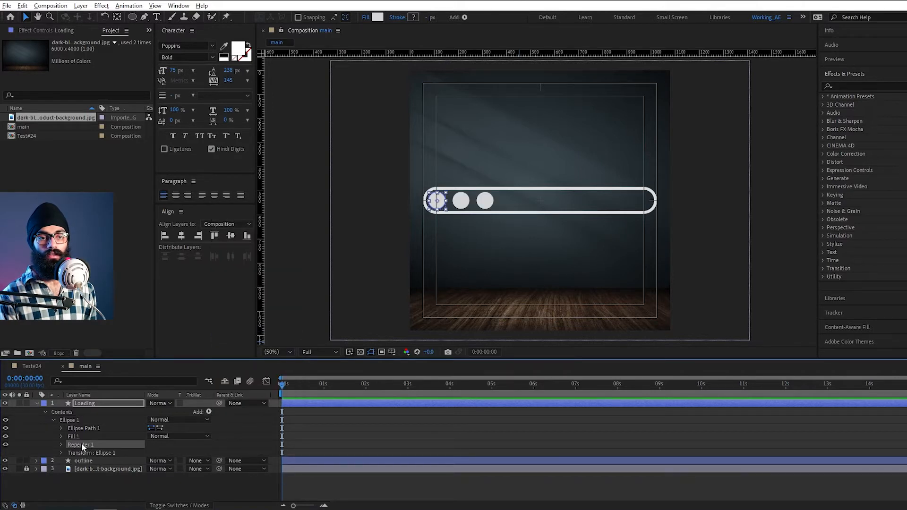
pyautogui.moveTo(81, 444); pyautogui.dragTo(81, 434)
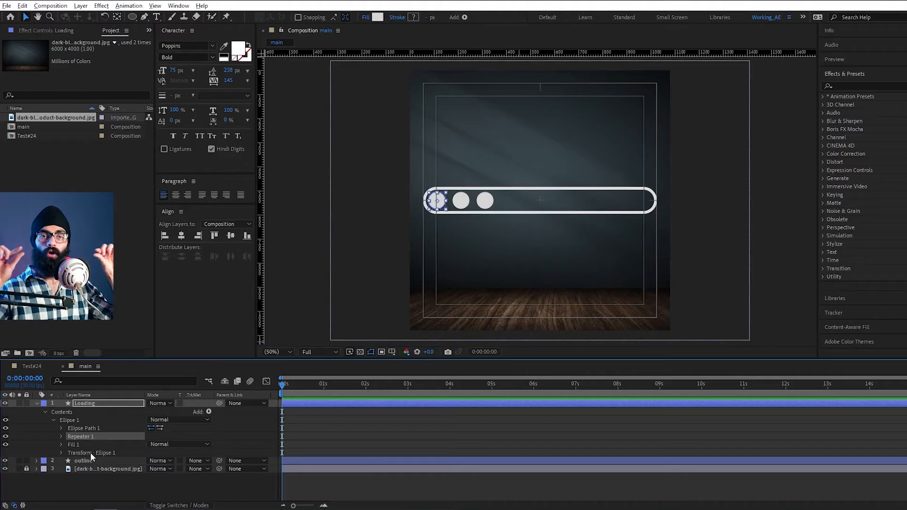
# - Set the Repeater to 10 copies and its transform position to 13, 0 so the circles overlap
pyautogui.click(61, 436)
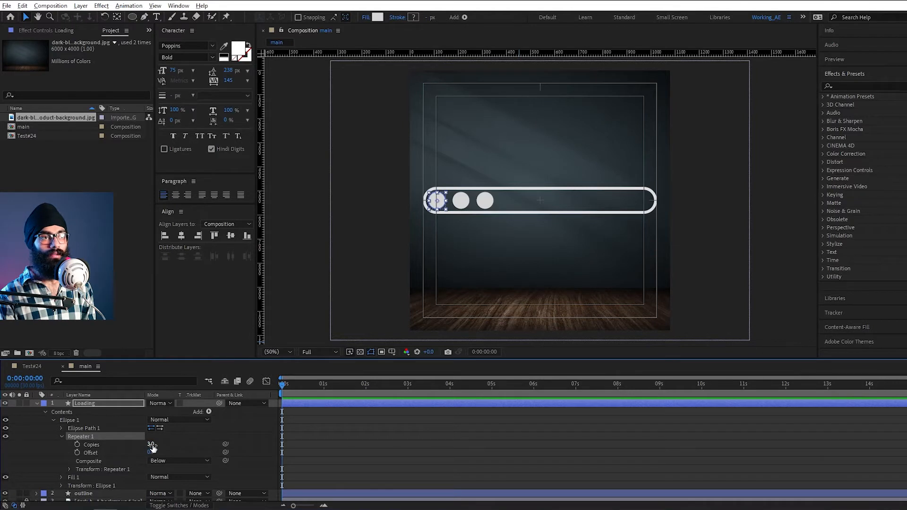
pyautogui.write('10')
pyautogui.press('Return')
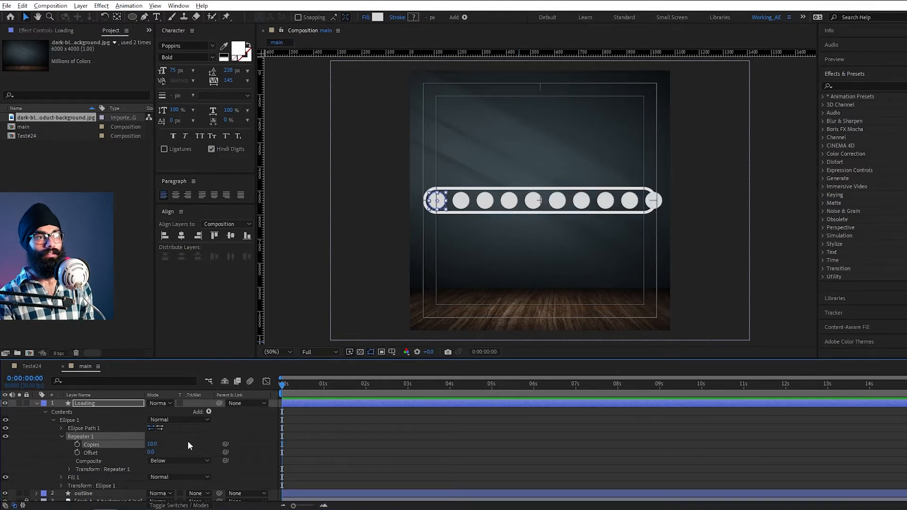
pyautogui.click(69, 470)
pyautogui.moveTo(152, 464); pyautogui.dragTo(148, 502)
pyautogui.scroll(4, 411, 227)
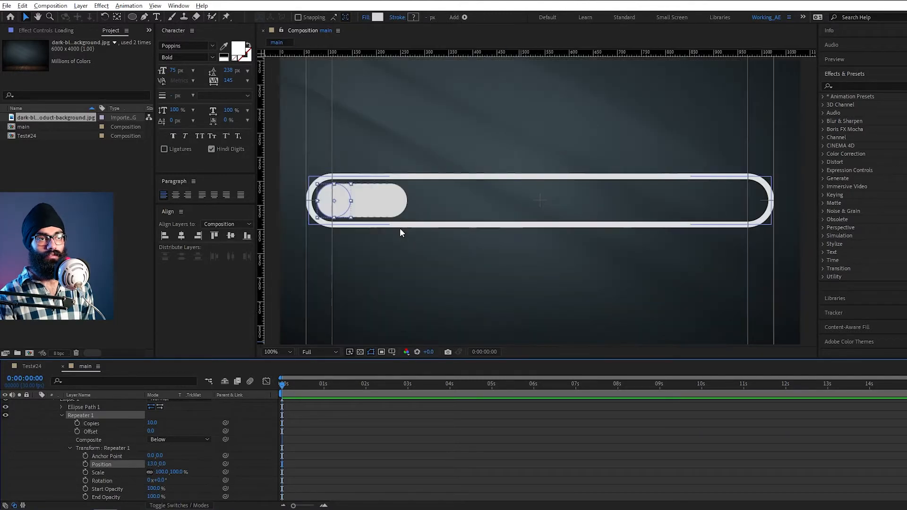
# - Set the Repeater's transform position to 7, 0 and its copies to 123 so the circles fill the outline
pyautogui.moveTo(353, 261); pyautogui.dragTo(471, 245)
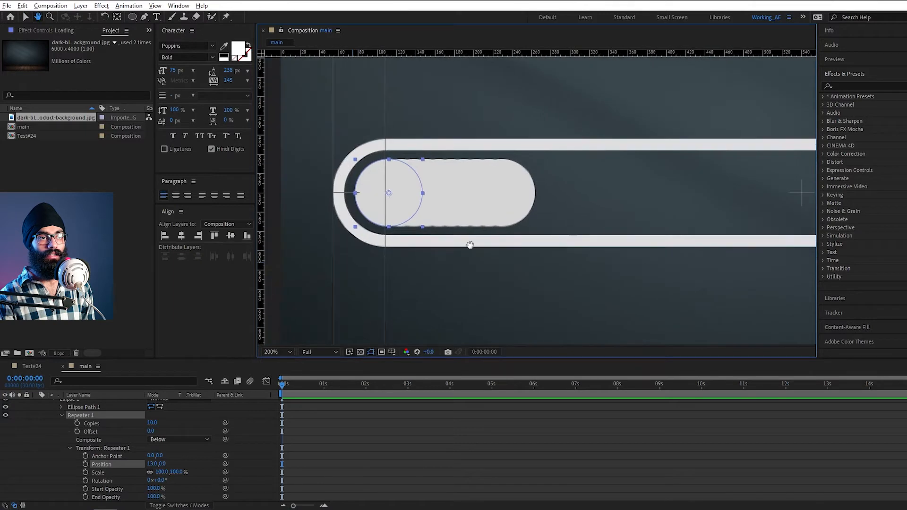
pyautogui.moveTo(148, 464); pyautogui.dragTo(151, 465)
pyautogui.hotkey('shift', '/')
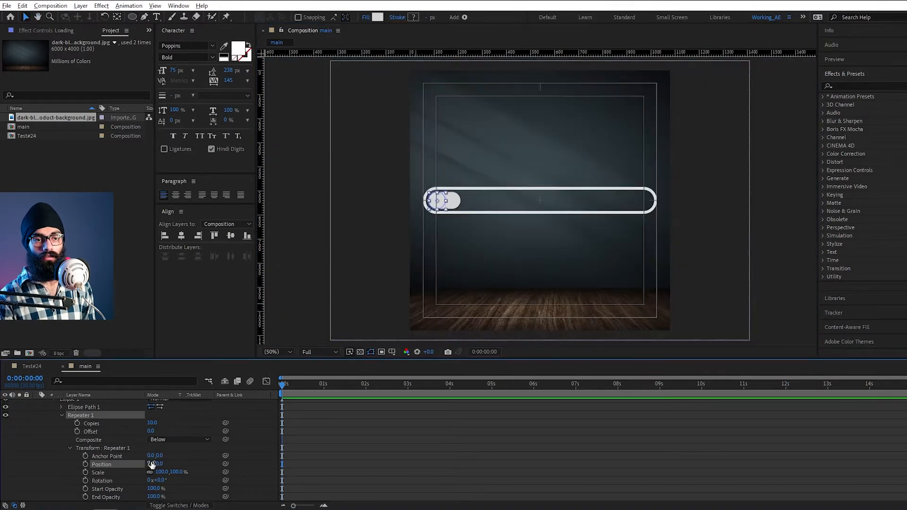
pyautogui.moveTo(152, 423); pyautogui.dragTo(169, 390)
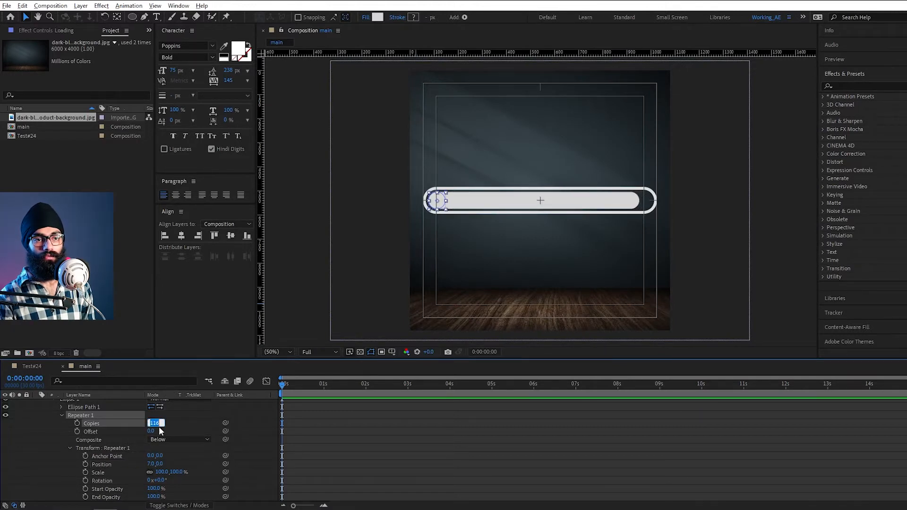
pyautogui.press('/')
pyautogui.write('123')
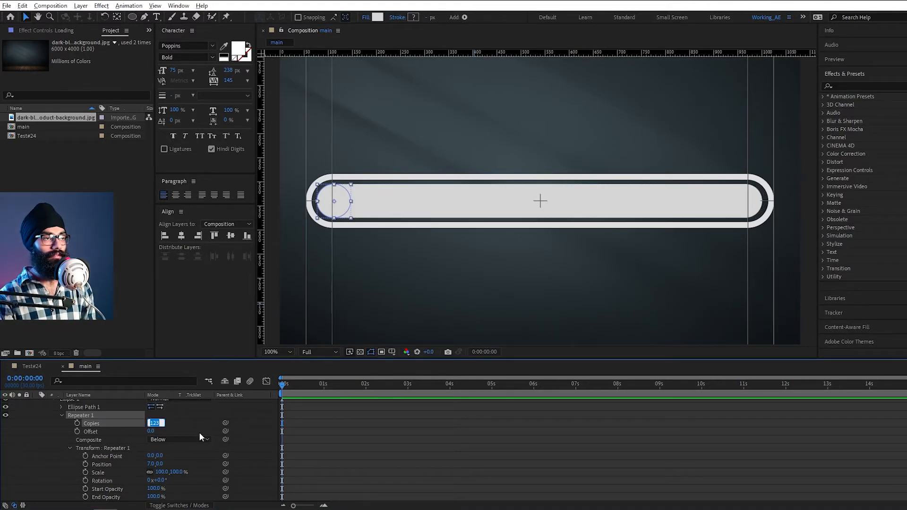
pyautogui.click(186, 426)
pyautogui.hotkey('shift', '/')
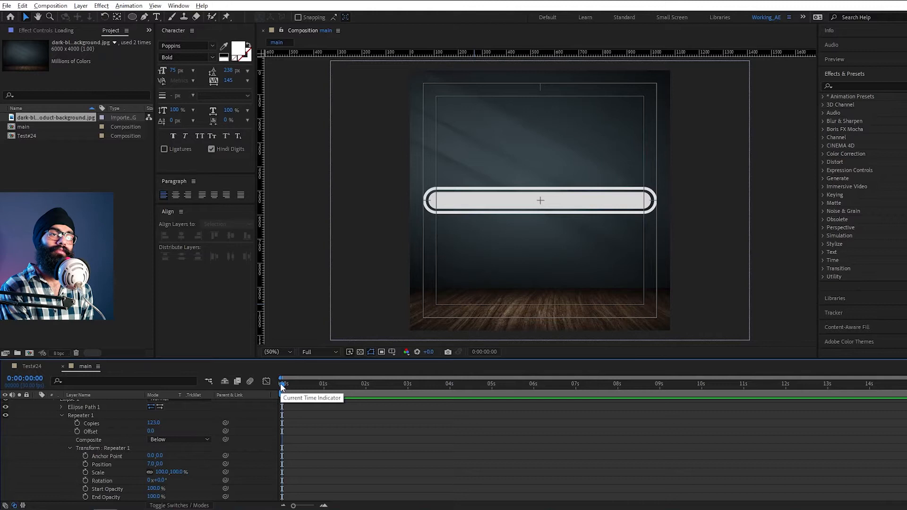
# - Scale down the Loading ellipse slightly to widen the gap to the outline and raise the Repeater copies to 146
pyautogui.click(492, 195)
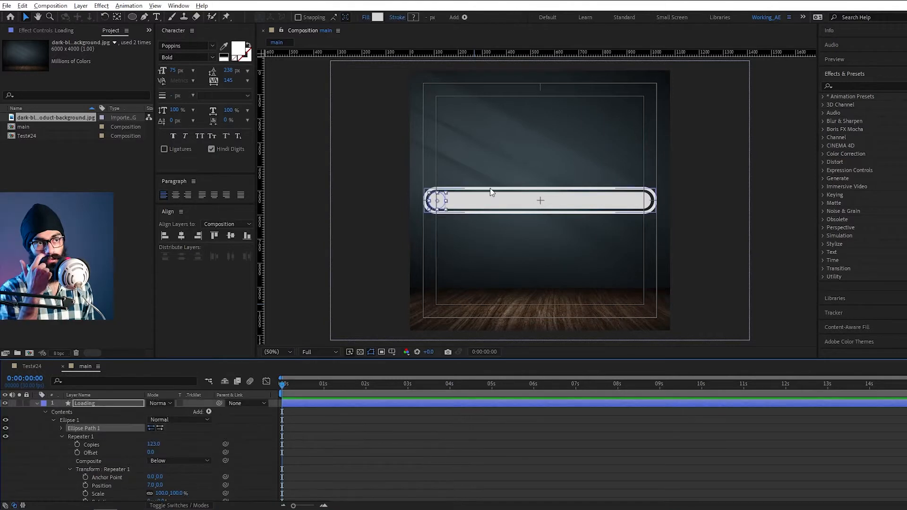
pyautogui.scroll(1, 486, 194)
pyautogui.moveTo(352, 221); pyautogui.dragTo(345, 220)
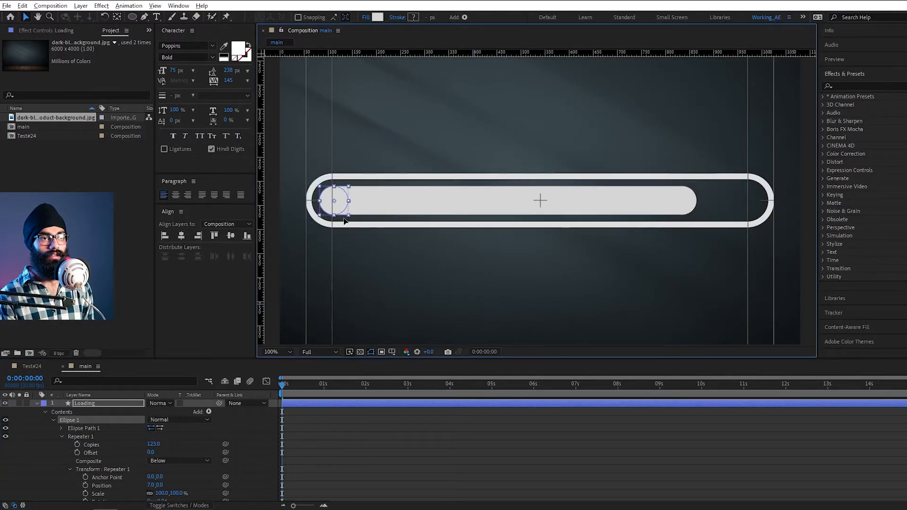
pyautogui.moveTo(149, 443); pyautogui.dragTo(156, 443)
pyautogui.click(460, 254)
pyautogui.press(',')
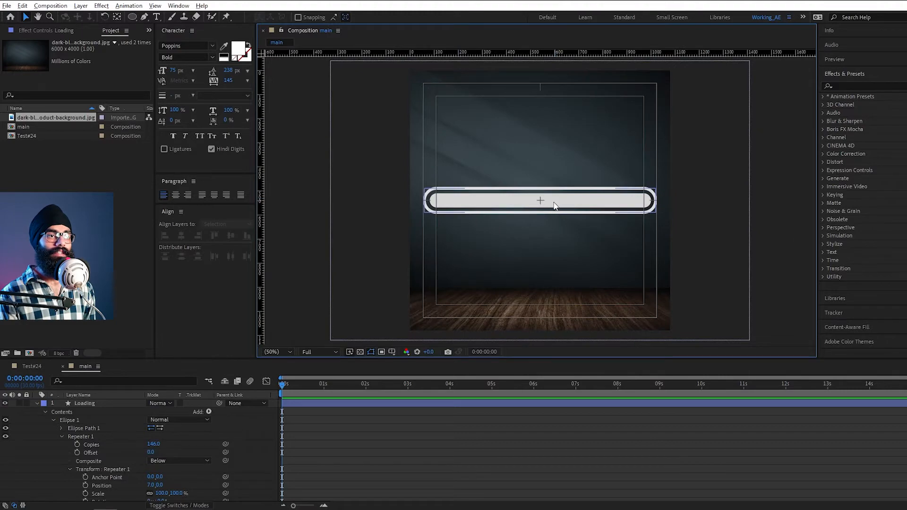
# - Change the Loading layer's fill colour to light green and collapse its properties
pyautogui.click(605, 208)
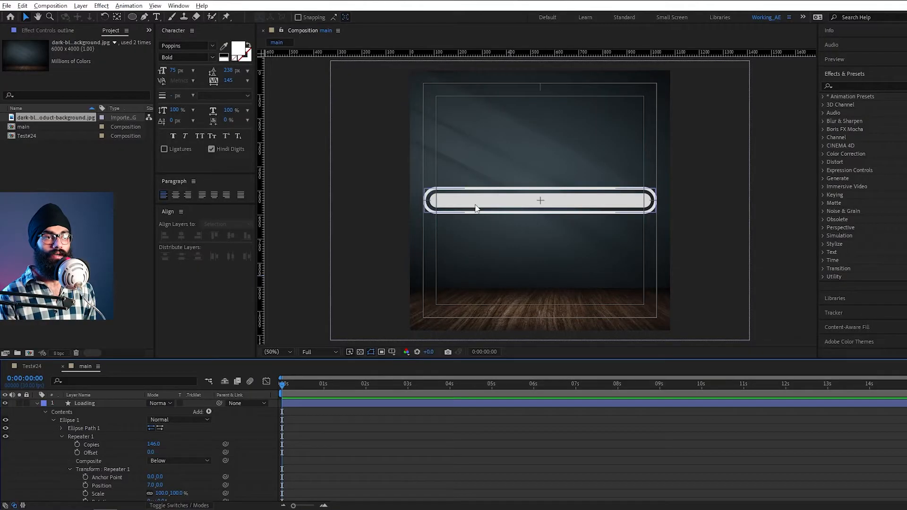
pyautogui.click(88, 405)
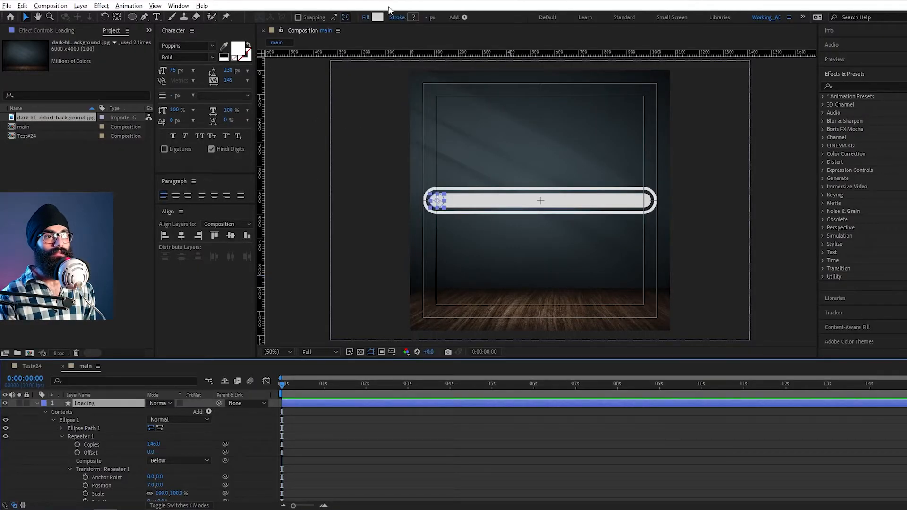
pyautogui.click(378, 17)
pyautogui.click(257, 62)
pyautogui.moveTo(335, 137)
pyautogui.mouseDown()
pyautogui.moveTo(333, 150)
pyautogui.moveTo(335, 140)
pyautogui.mouseUp()
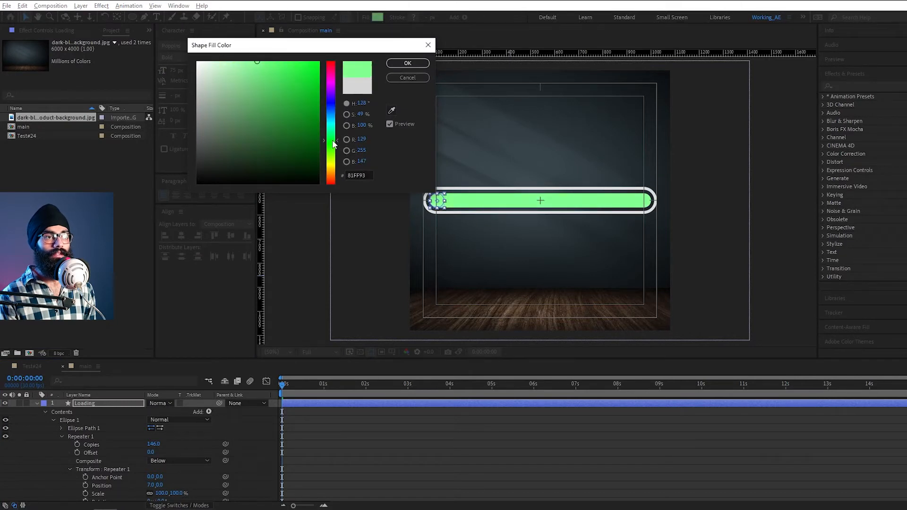
pyautogui.press('Return')
pyautogui.click(36, 404)
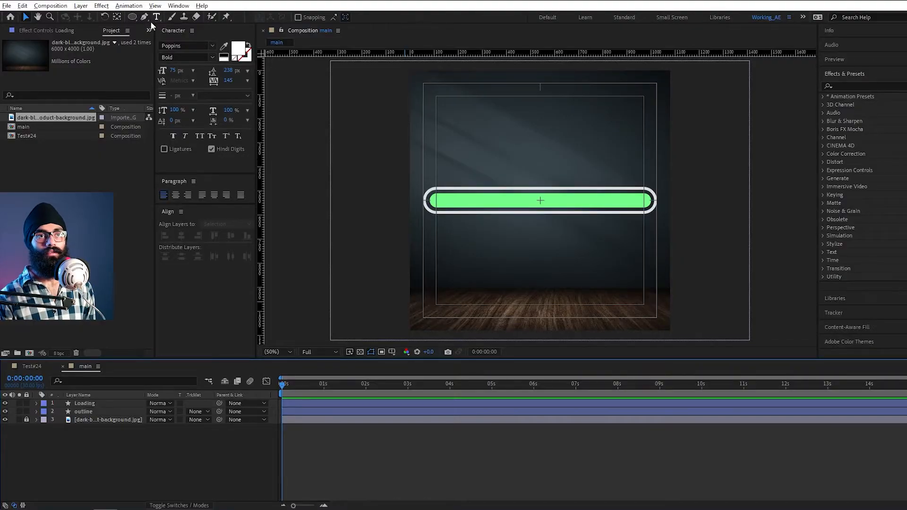
# - Draw a straight horizontal line below the loading bar with the Pen tool, using a DFDFDF stroke of 12 px, between the title-safe edges
pyautogui.click(144, 18)
pyautogui.click(336, 17)
pyautogui.moveTo(245, 76)
pyautogui.mouseDown()
pyautogui.moveTo(179, 90)
pyautogui.moveTo(184, 76)
pyautogui.mouseUp()
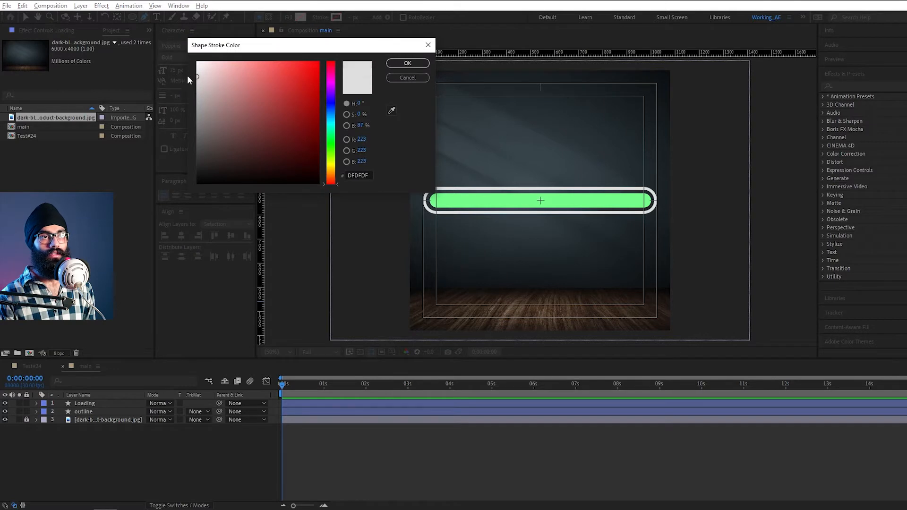
pyautogui.click(418, 66)
pyautogui.click(437, 250)
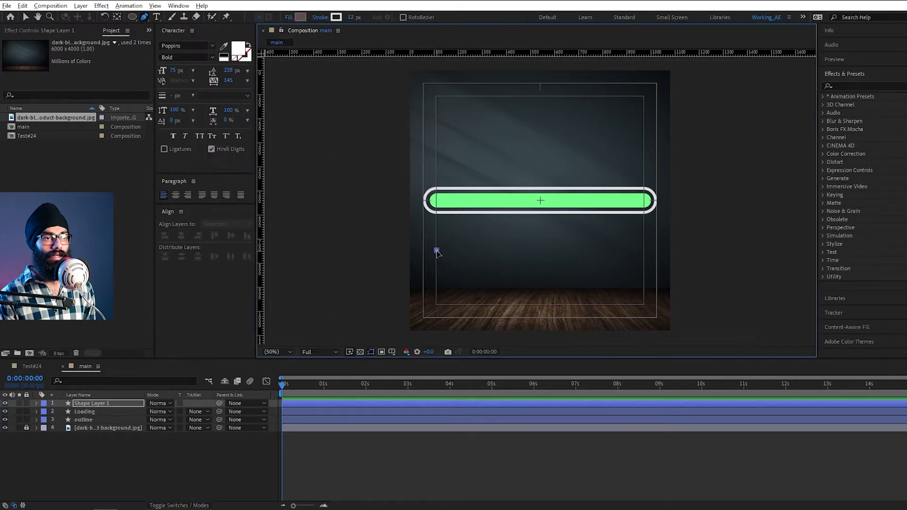
pyautogui.click(644, 250)
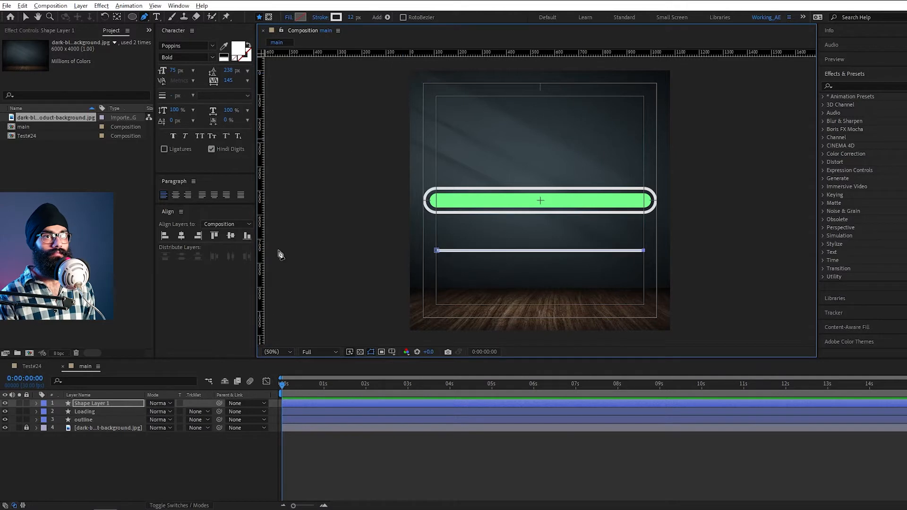
# - Rename the line's shape layer to Base and centre its anchor point
pyautogui.click(77, 430)
pyautogui.click(105, 404)
pyautogui.press('Return')
pyautogui.write('Base')
pyautogui.press('Return')
pyautogui.press('/')
pyautogui.hotkey('ctrl', 'alt', 'Home')
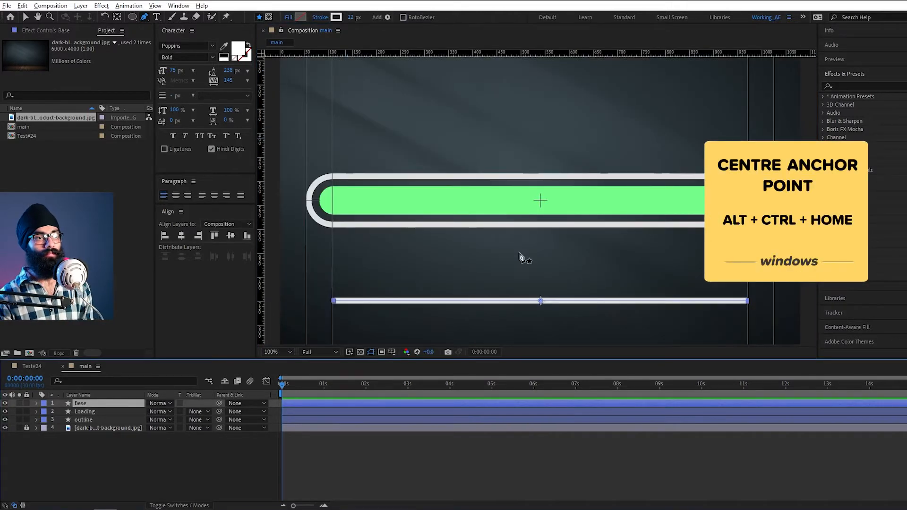
pyautogui.hotkey('alt', '/')
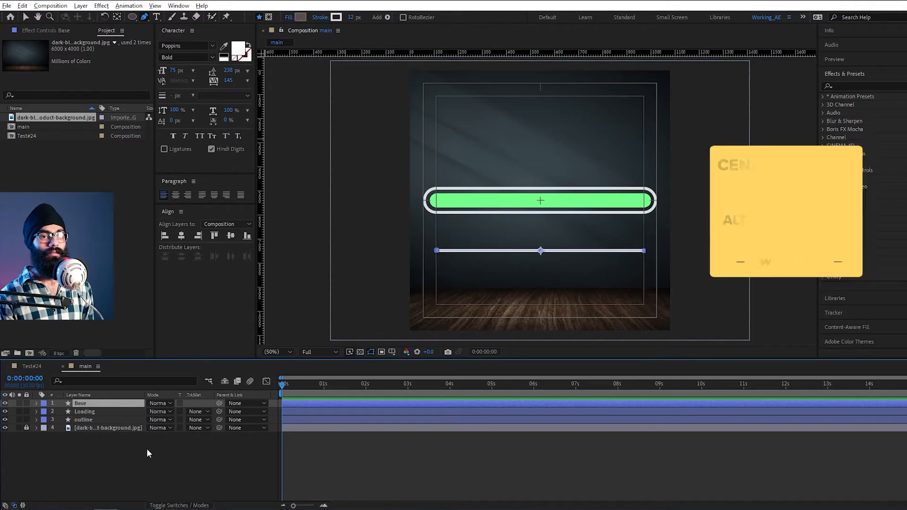
# - Draw a small upright pentagon on a new shape layer above the start of the Base line with the Polygon Tool
pyautogui.click(135, 462)
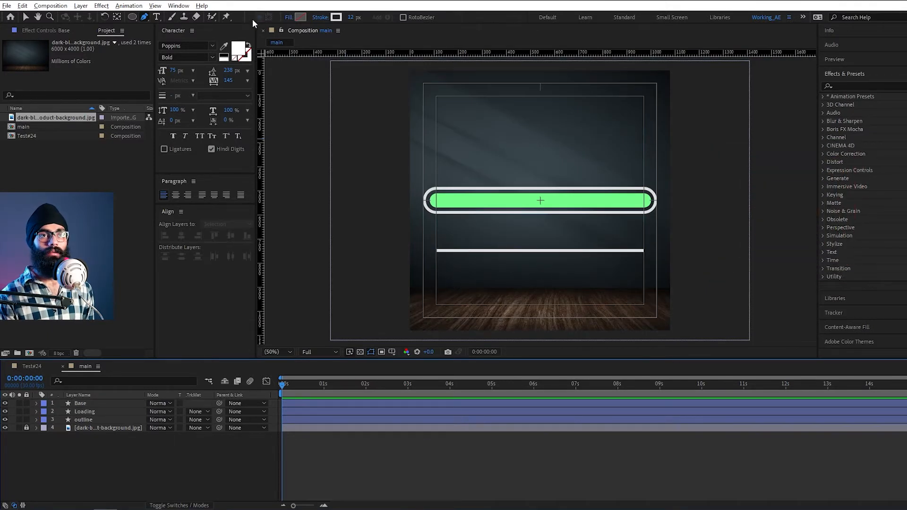
pyautogui.click(133, 18)
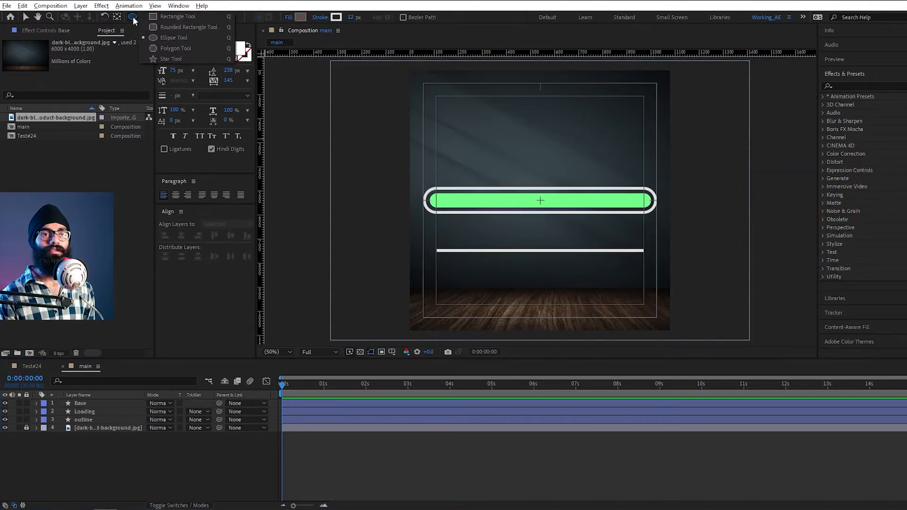
pyautogui.click(192, 50)
pyautogui.scroll(1, 501, 239)
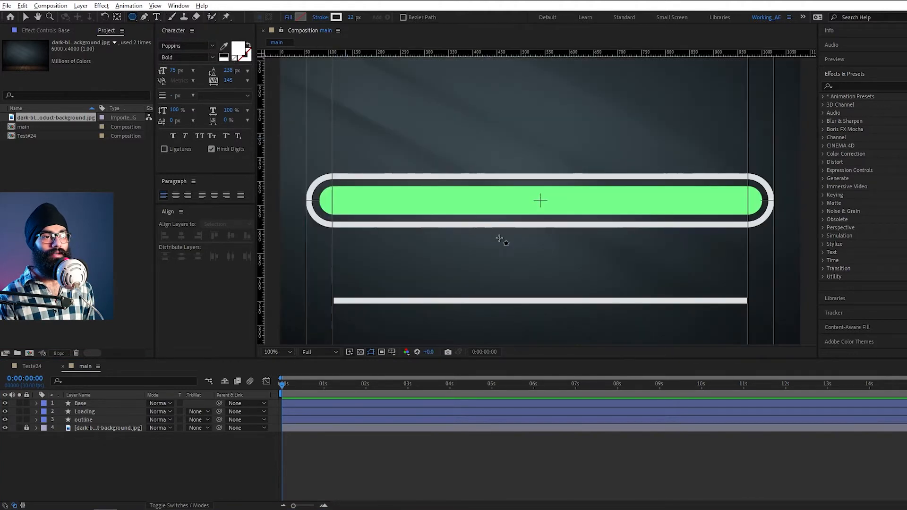
pyautogui.moveTo(474, 280); pyautogui.dragTo(505, 234)
pyautogui.moveTo(381, 231)
pyautogui.mouseDown()
pyautogui.moveTo(394, 258)
pyautogui.moveTo(395, 249)
pyautogui.mouseUp()
# - Set the polygon's Points to 3 to make a triangle and rename its layer to pointer
pyautogui.click(53, 420)
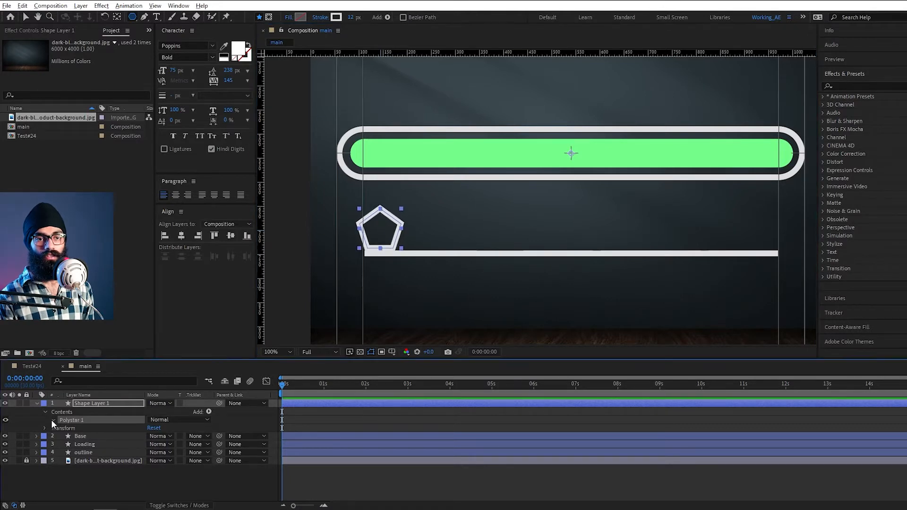
pyautogui.click(60, 428)
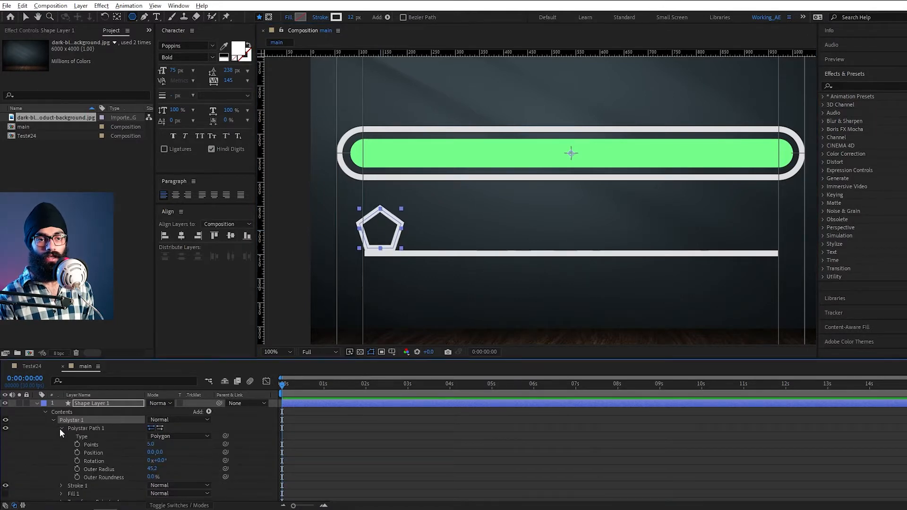
pyautogui.click(179, 437)
pyautogui.click(135, 452)
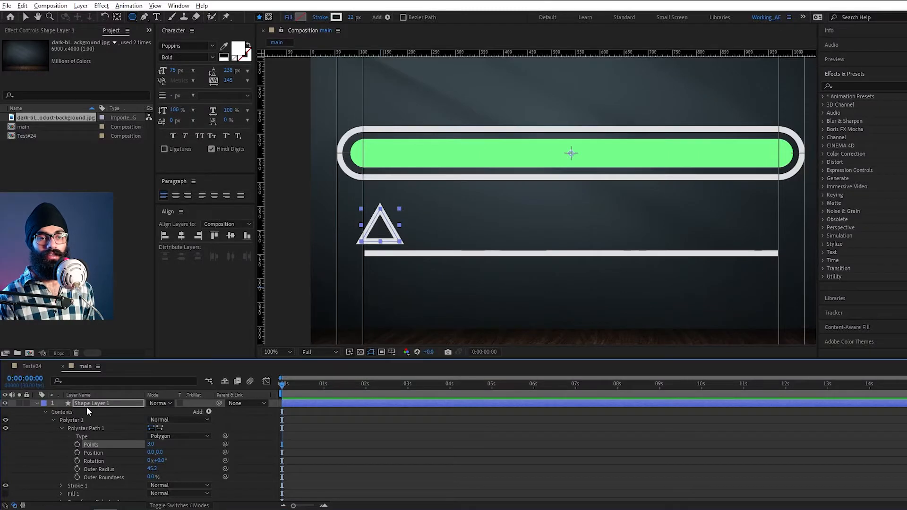
pyautogui.press('Return')
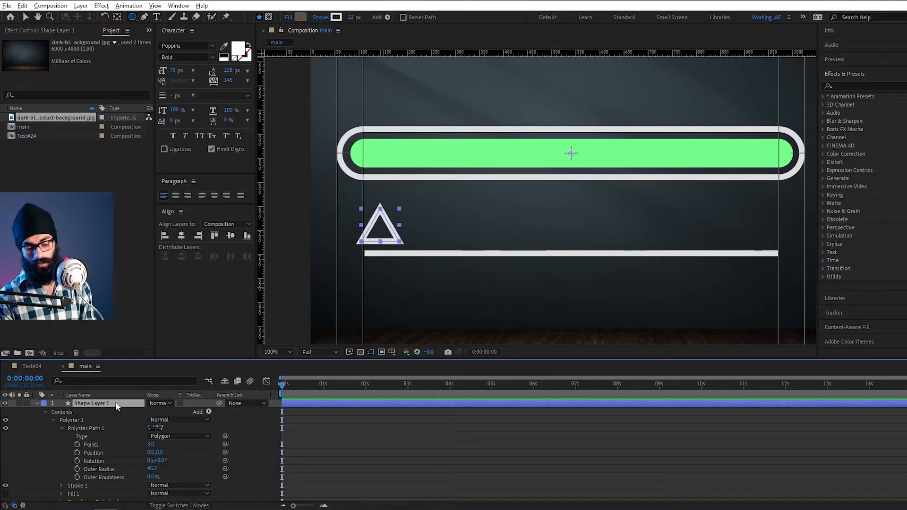
pyautogui.write('Pointer')
pyautogui.press('Return')
# - Give the pointer triangle a light orange fill and remove its stroke
pyautogui.click(301, 17)
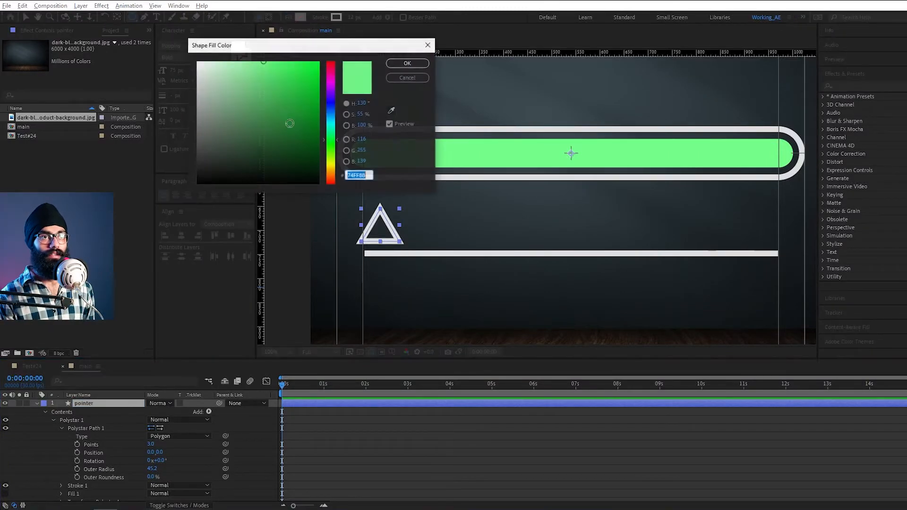
pyautogui.click(331, 172)
pyautogui.moveTo(334, 175); pyautogui.dragTo(334, 175)
pyautogui.click(407, 63)
pyautogui.click(320, 17)
pyautogui.click(412, 227)
pyautogui.click(445, 284)
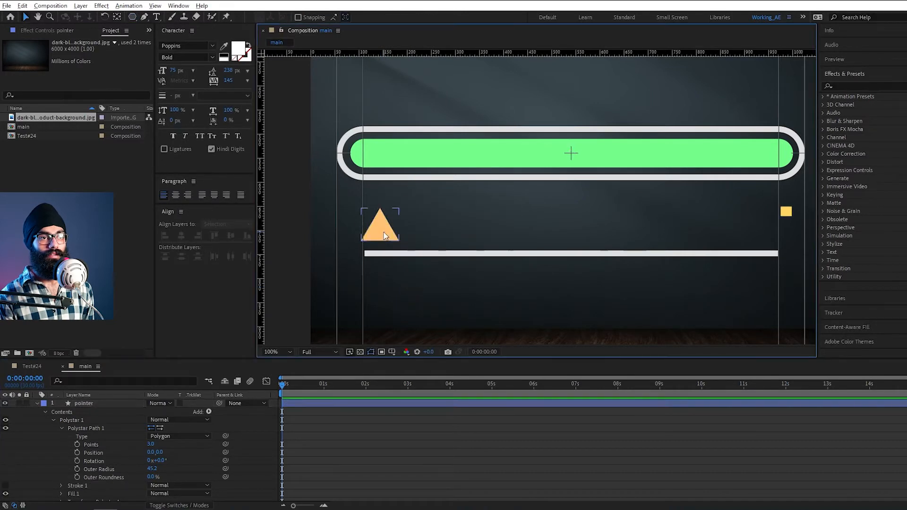
# - Centre the pointer's anchor point and move the triangle below the Base line with its tip at the line's left end
pyautogui.hotkey('ctrl', 'alt', 'Home')
pyautogui.hotkey('ctrl', 'alt', 'Home')
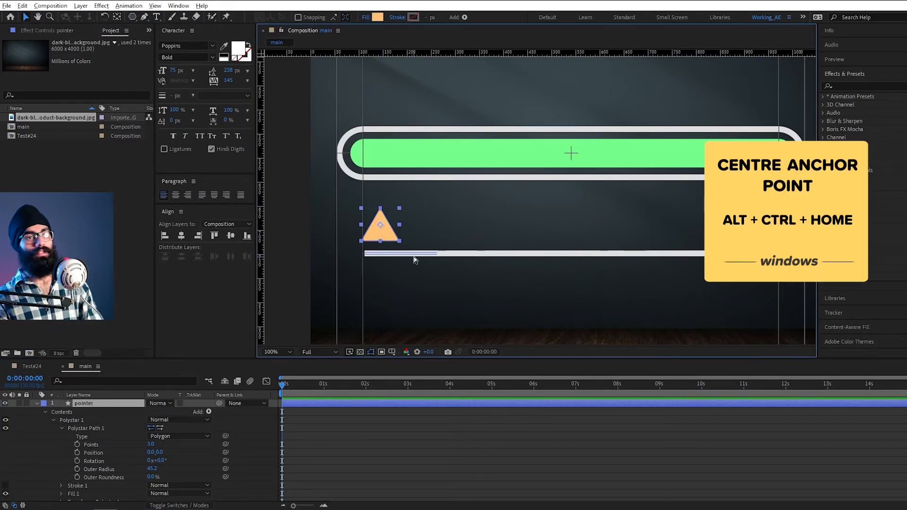
pyautogui.moveTo(383, 227)
pyautogui.mouseDown()
pyautogui.moveTo(368, 275)
pyautogui.moveTo(599, 193)
pyautogui.mouseUp()
pyautogui.scroll(1, 368, 275)
pyautogui.press('space')
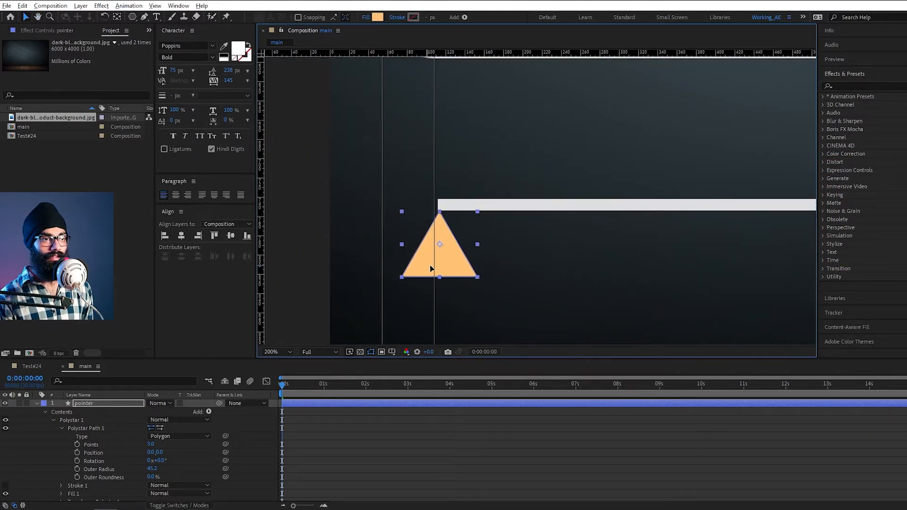
pyautogui.hotkey('ctrl', 'shift', 'a')
pyautogui.hotkey('shift', '/')
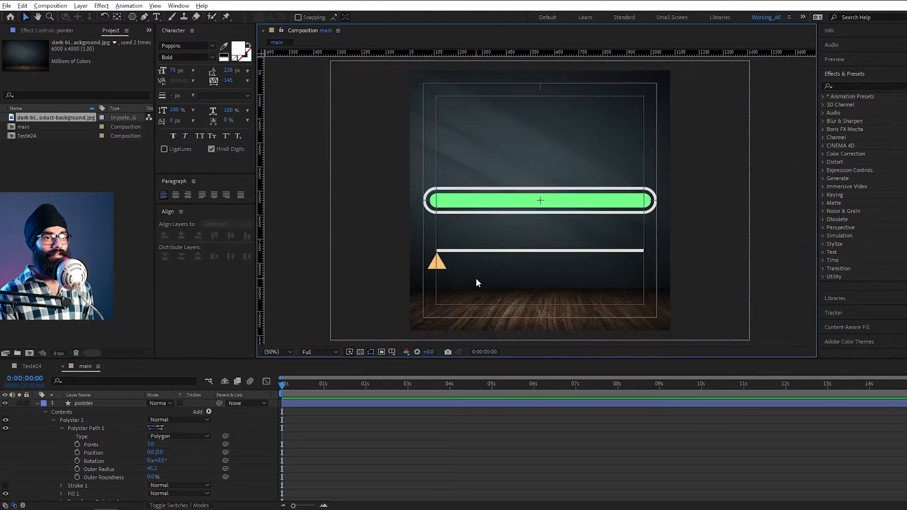
# - Turn off the Title/Action Safe overlay in the composition view
pyautogui.click(392, 352)
pyautogui.click(416, 363)
pyautogui.scroll(2, 564, 262)
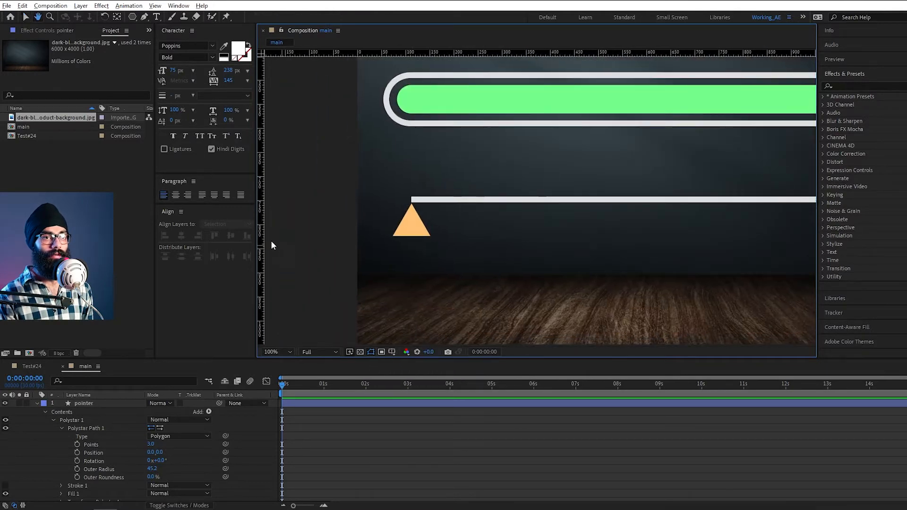
# - Place a vertical ruler guide exactly at the left end of the Base line, through the pointer's tip
pyautogui.hotkey('ctrl', 'r')
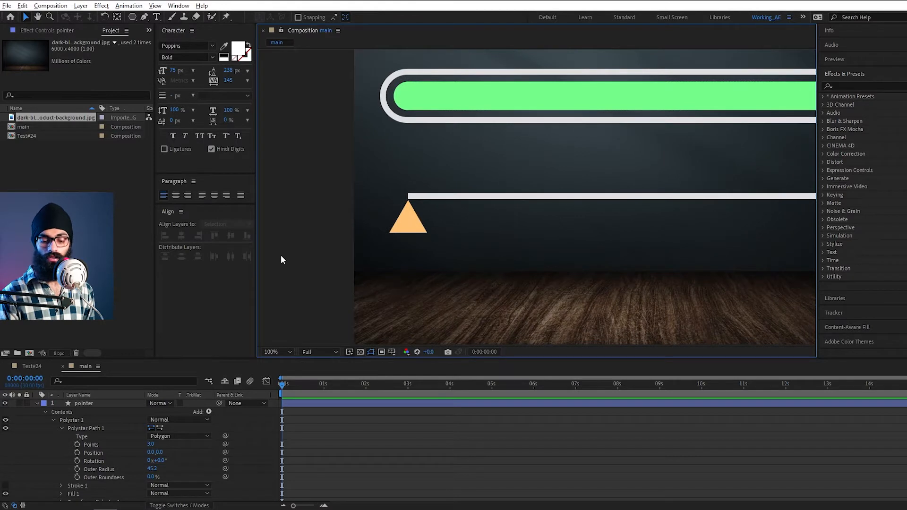
pyautogui.hotkey('ctrl', 'r')
pyautogui.moveTo(260, 255); pyautogui.dragTo(410, 244)
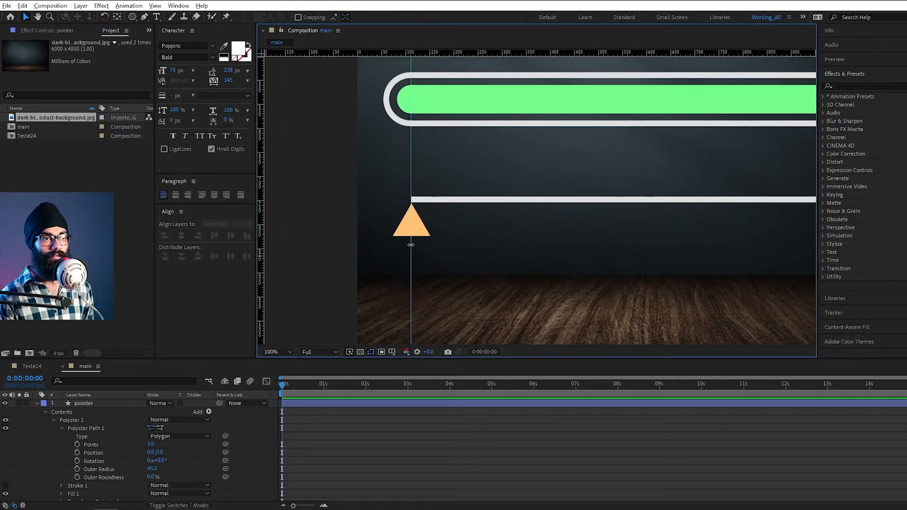
pyautogui.scroll(5, 399, 208)
pyautogui.moveTo(546, 144); pyautogui.dragTo(555, 144)
pyautogui.scroll(-3, 228, 204)
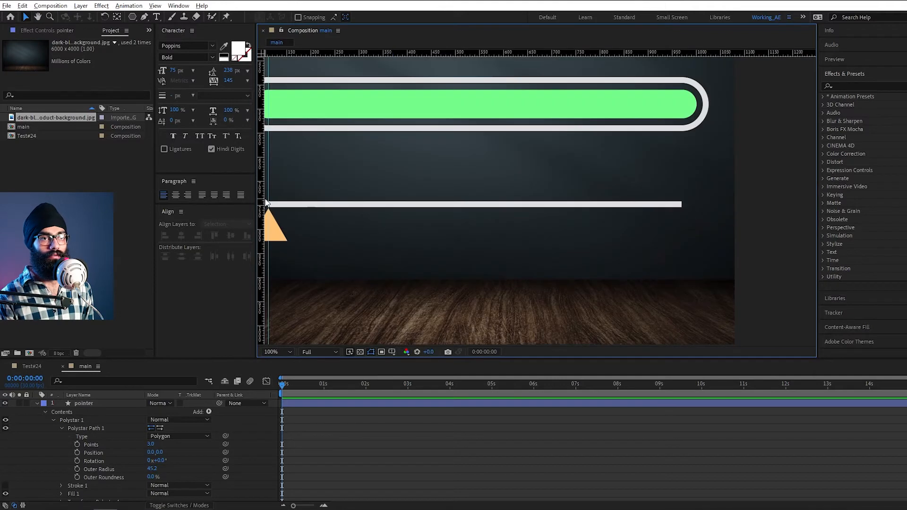
# - Add a second vertical ruler guide and align it precisely with the right end of the Base line
pyautogui.moveTo(263, 199)
pyautogui.mouseDown()
pyautogui.moveTo(698, 211)
pyautogui.moveTo(416, 233)
pyautogui.mouseUp()
pyautogui.scroll(2, 686, 214)
pyautogui.moveTo(745, 244); pyautogui.dragTo(559, 245)
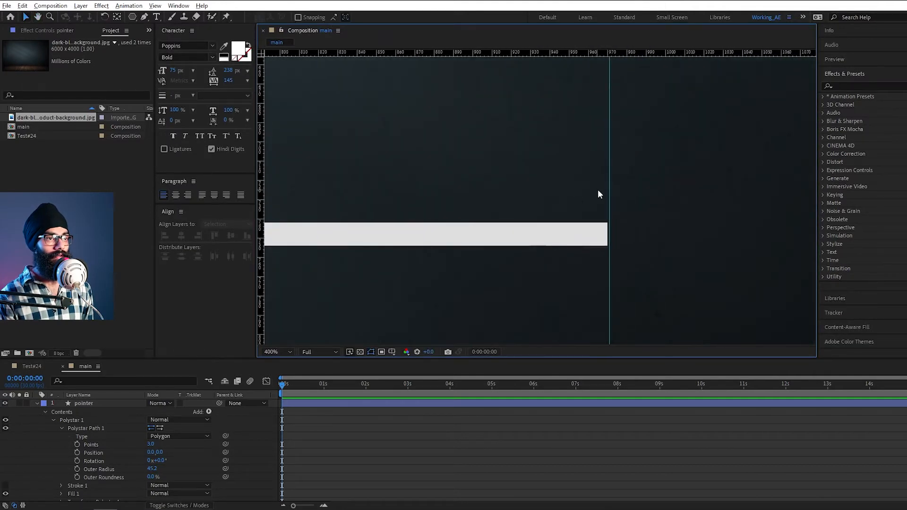
pyautogui.moveTo(609, 195); pyautogui.dragTo(608, 194)
pyautogui.hotkey('shift', '/')
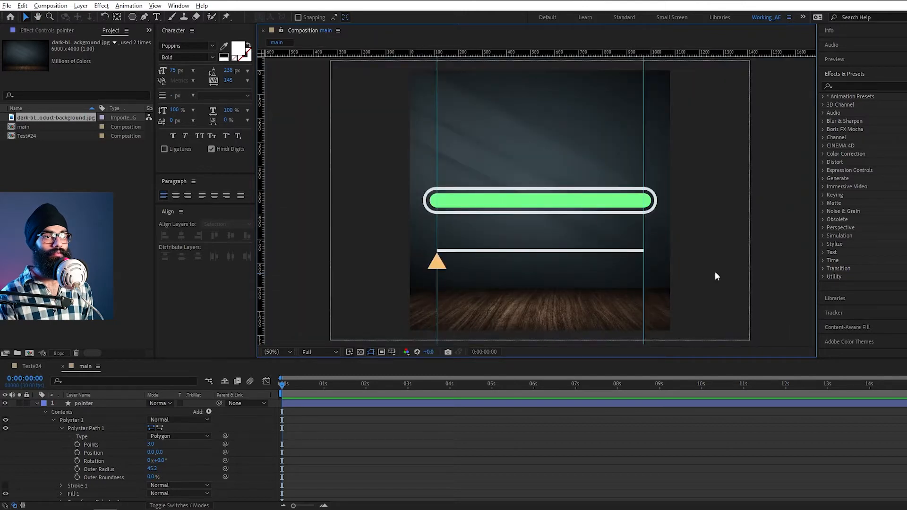
# - Find the Slider Control effect and apply it to the pointer layer
pyautogui.click(38, 404)
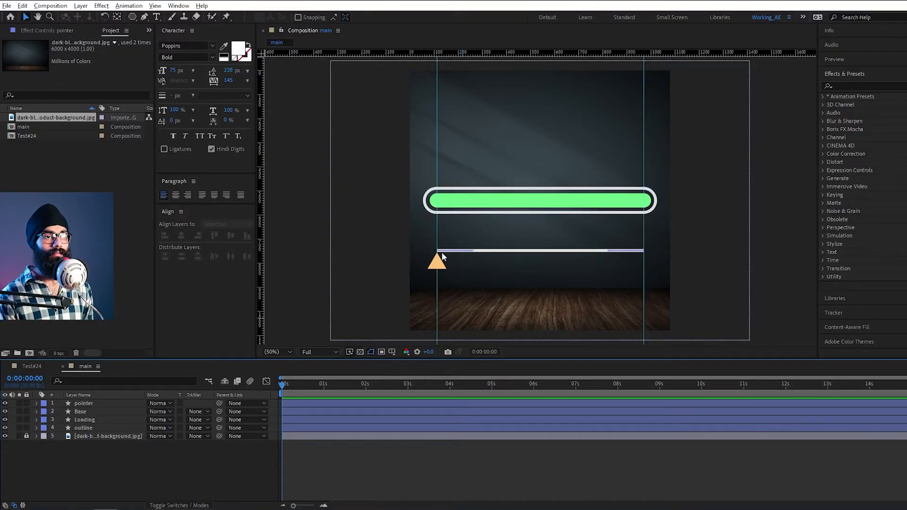
pyautogui.click(437, 259)
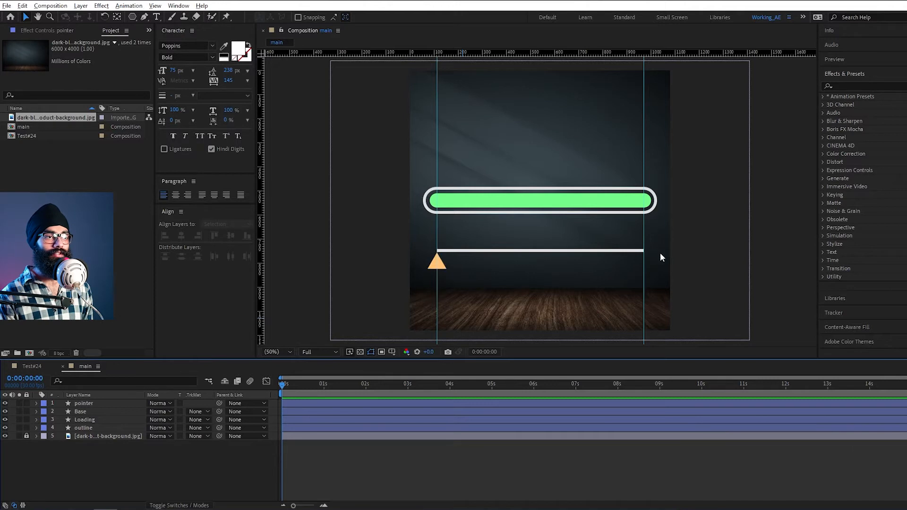
pyautogui.click(90, 405)
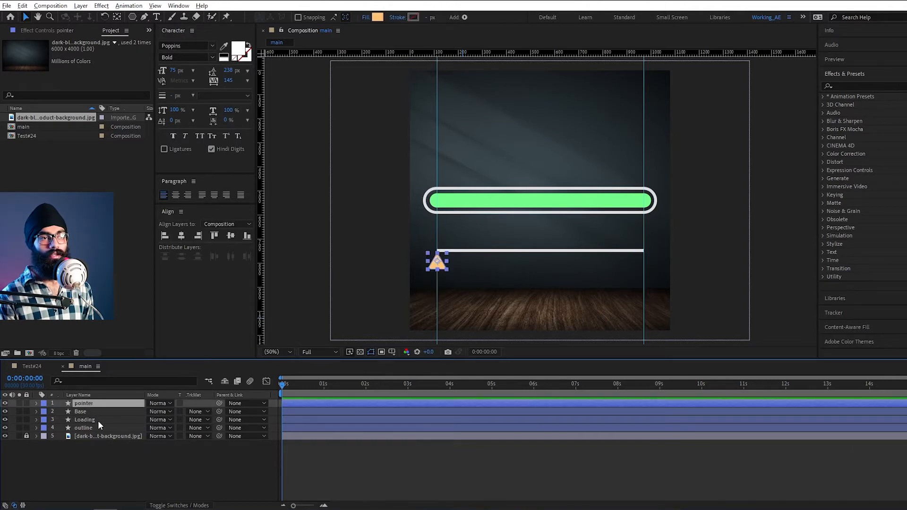
pyautogui.click(869, 86)
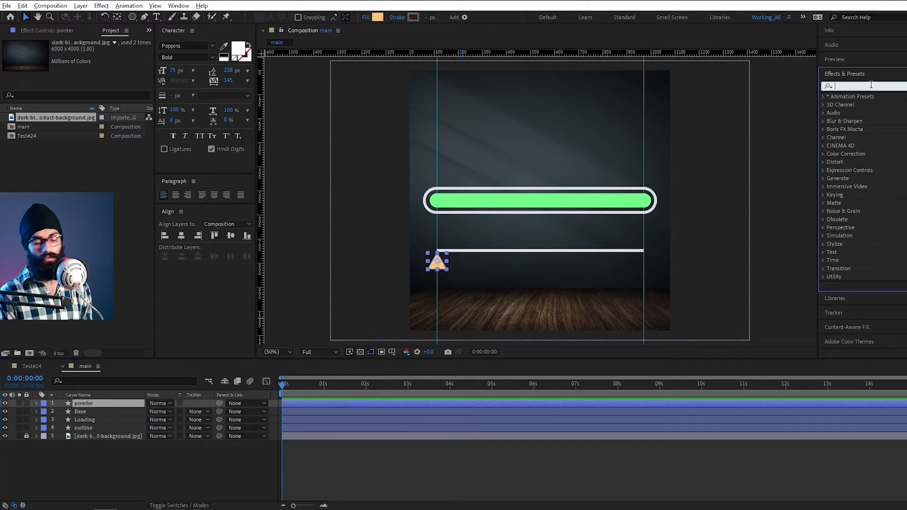
pyautogui.write('slider')
pyautogui.moveTo(871, 105); pyautogui.dragTo(96, 408)
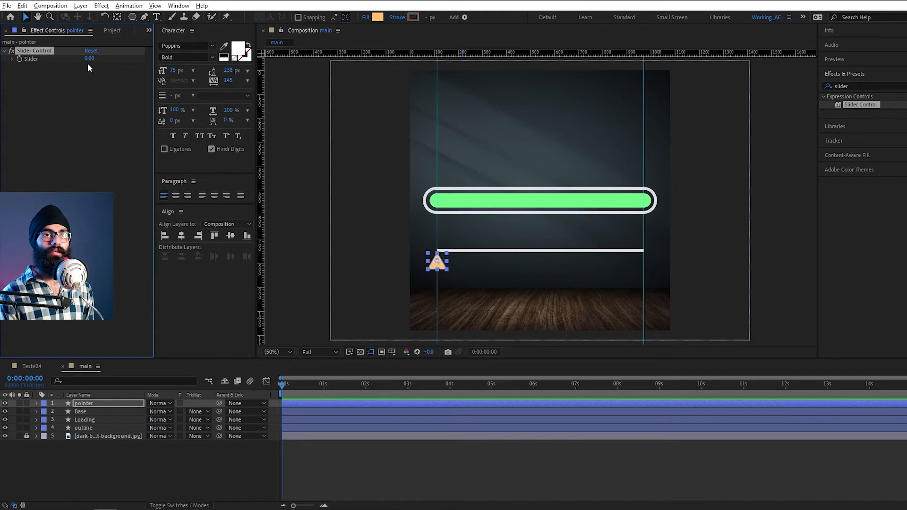
# - Examine the two vertical guides at the Base line's ends and read their positions from the Info readout
pyautogui.press('.')
pyautogui.press('.')
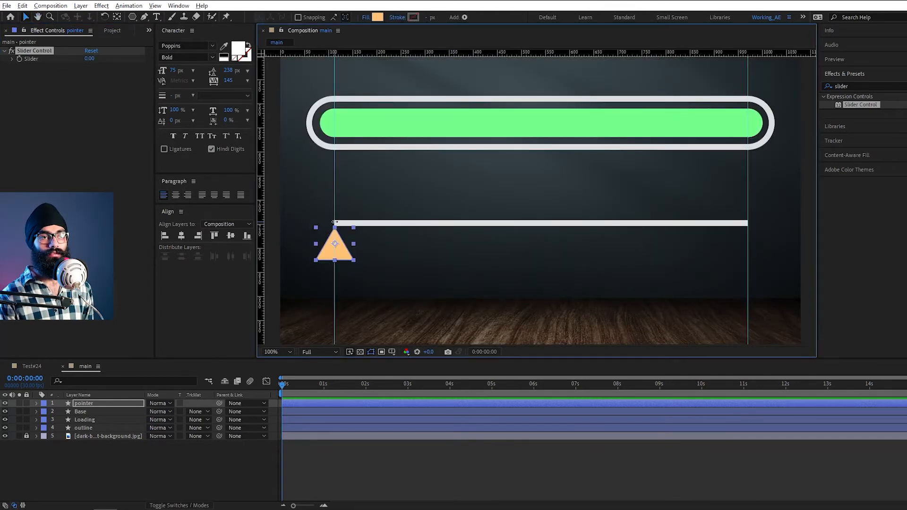
pyautogui.moveTo(609, 254); pyautogui.dragTo(575, 254)
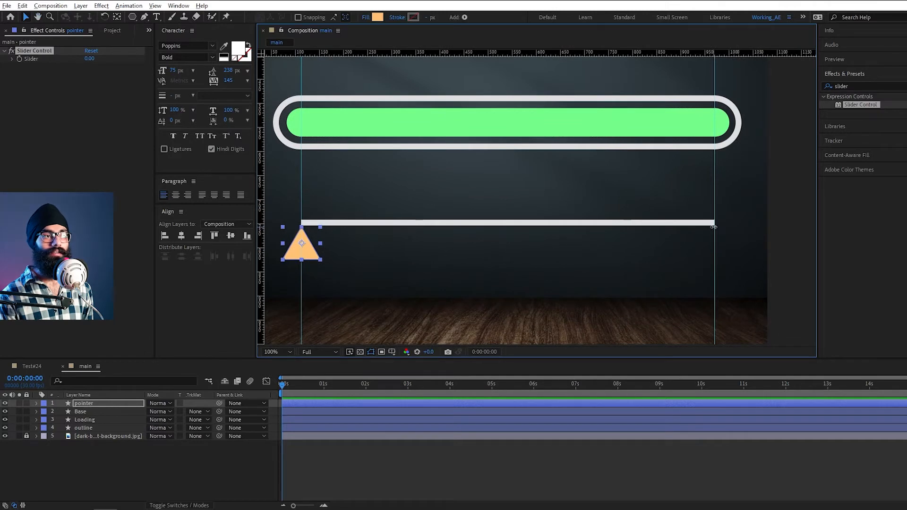
pyautogui.hscroll(-5, 531, 274)
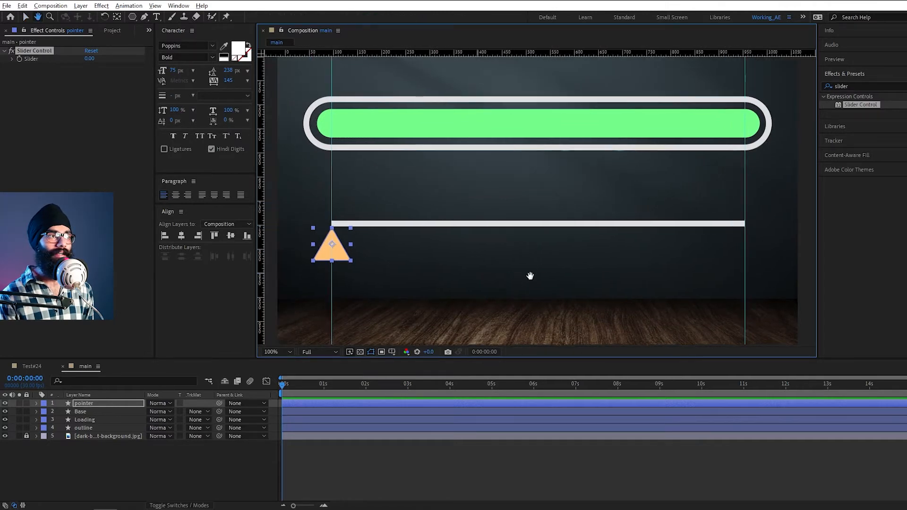
pyautogui.click(322, 221)
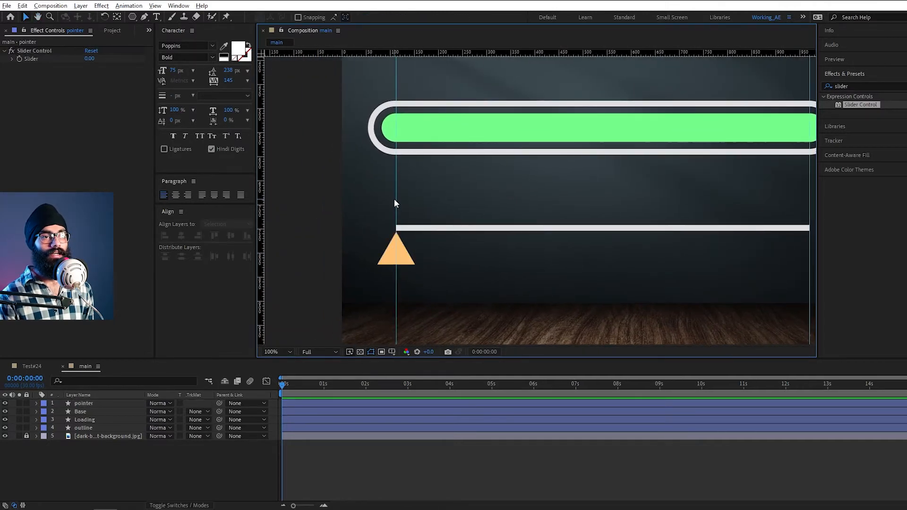
pyautogui.click(845, 30)
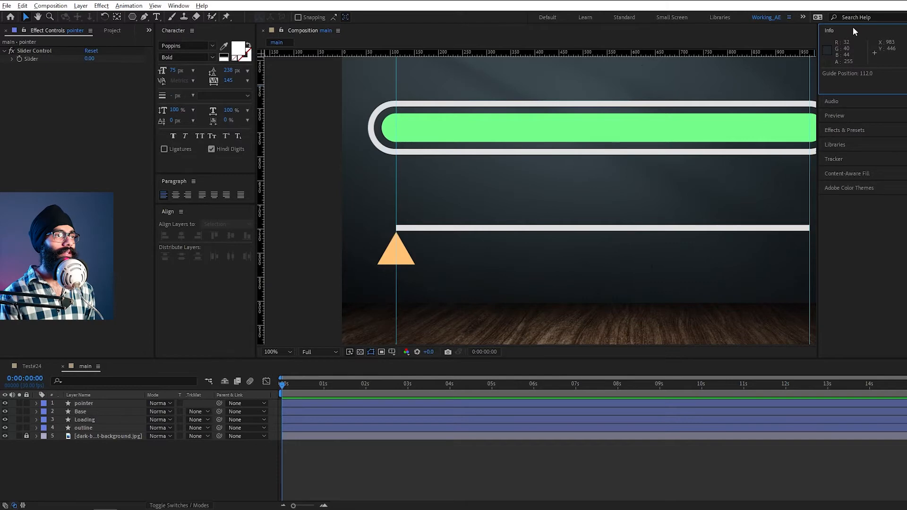
pyautogui.click(178, 5)
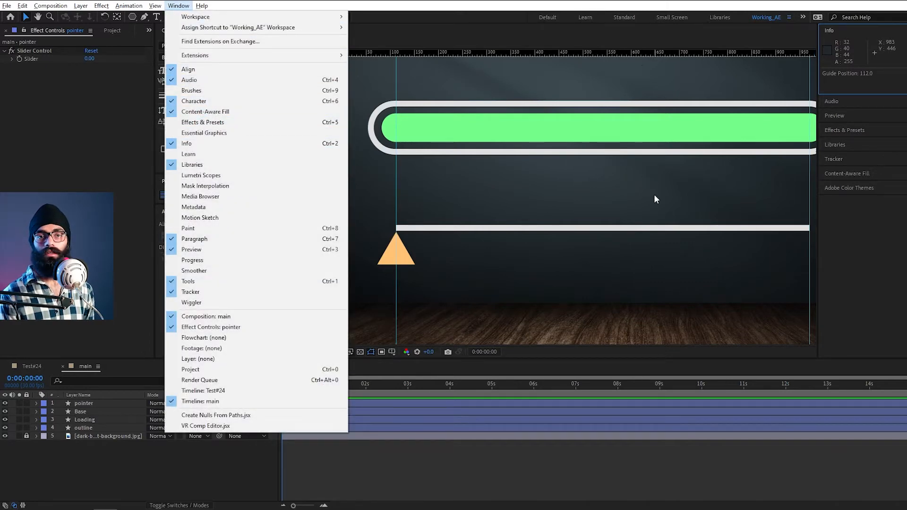
pyautogui.click(792, 108)
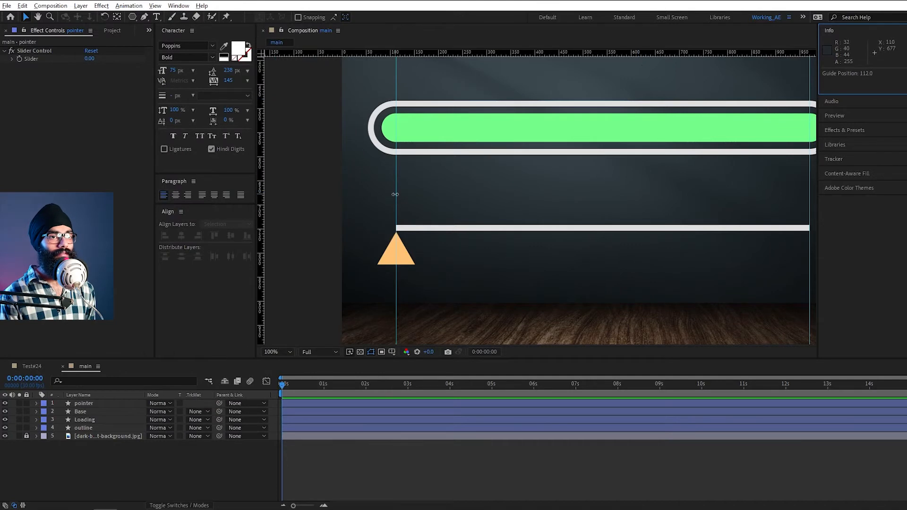
pyautogui.moveTo(395, 194); pyautogui.dragTo(395, 195)
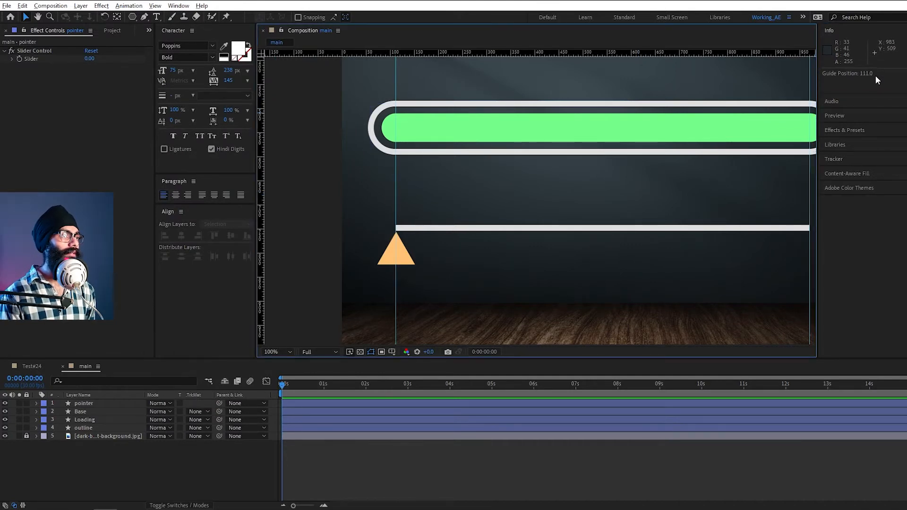
pyautogui.hscroll(3, 622, 228)
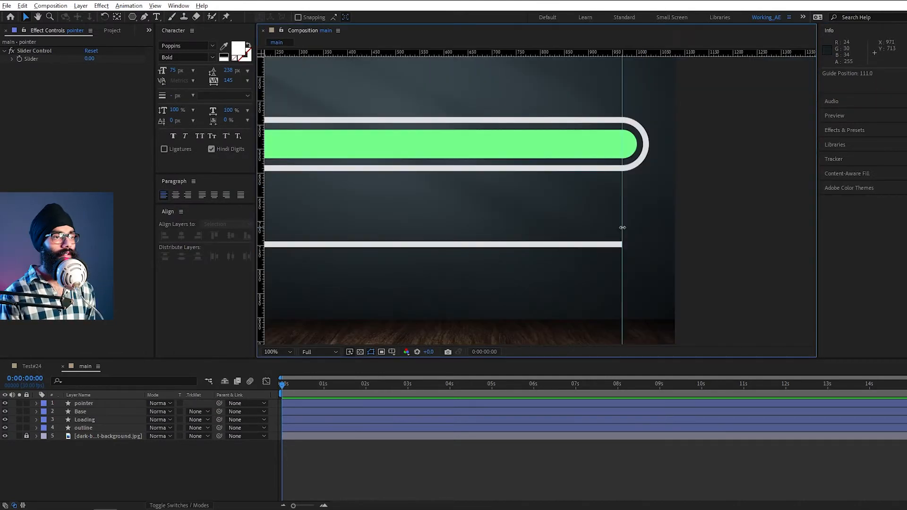
pyautogui.scroll(4, 638, 246)
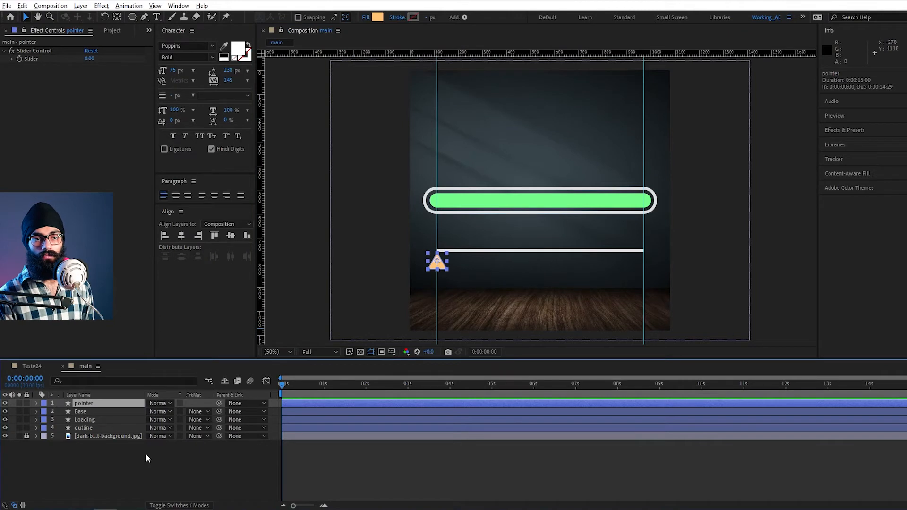
# - Lock the Effect Controls to the pointer layer and rename its Slider Control effect as Slider
pyautogui.click(24, 31)
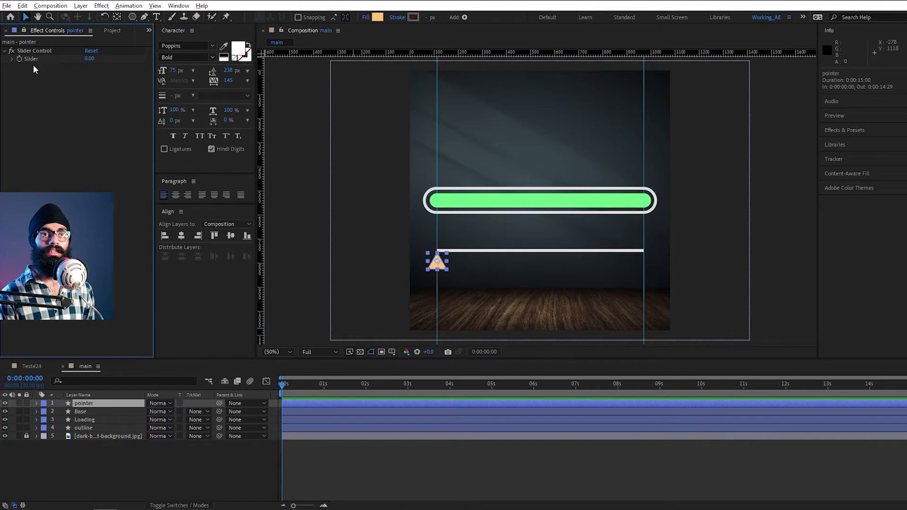
pyautogui.click(41, 51)
pyautogui.press('Return')
pyautogui.write('Slider')
pyautogui.press('Return')
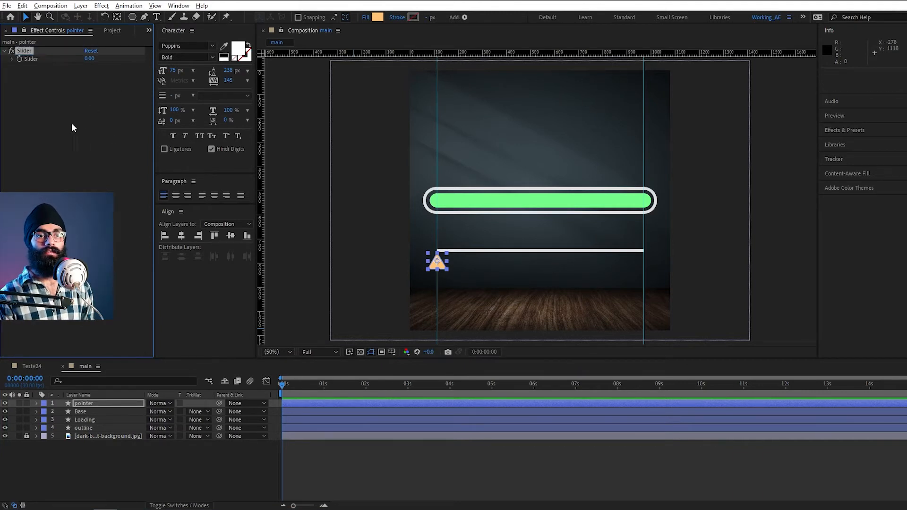
# - Reveal the pointer layer's Position and separate it into X and Y dimensions
pyautogui.click(36, 404)
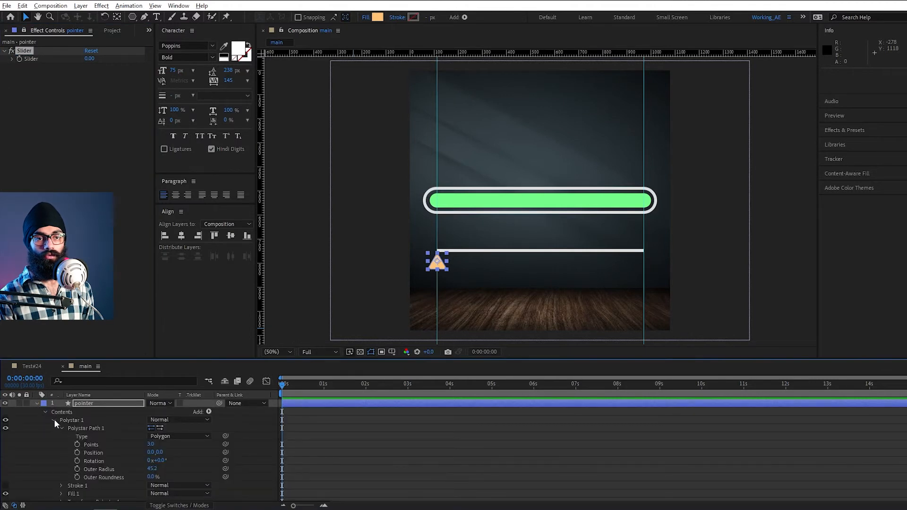
pyautogui.press('p')
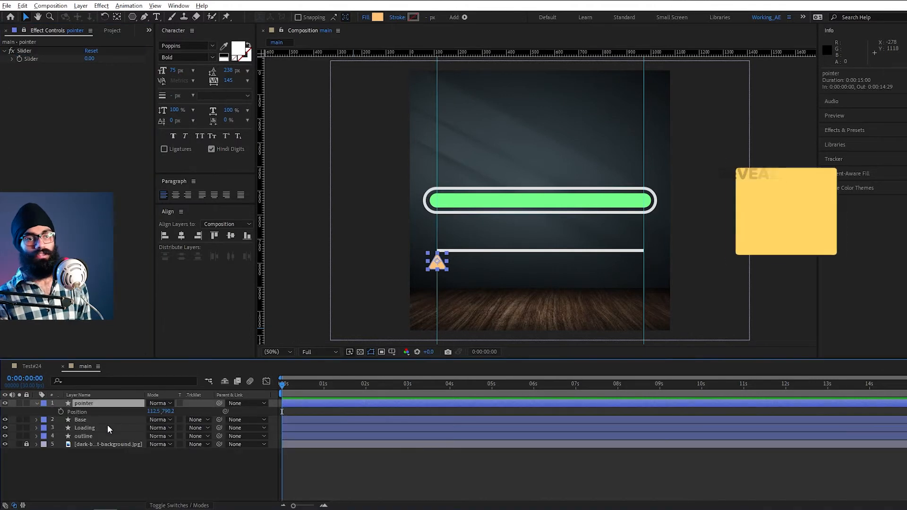
pyautogui.rightClick(86, 412)
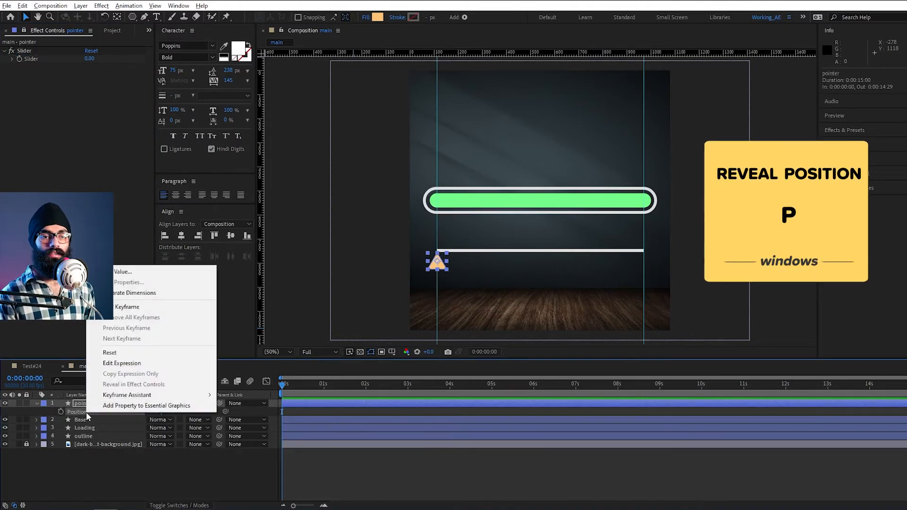
pyautogui.click(154, 294)
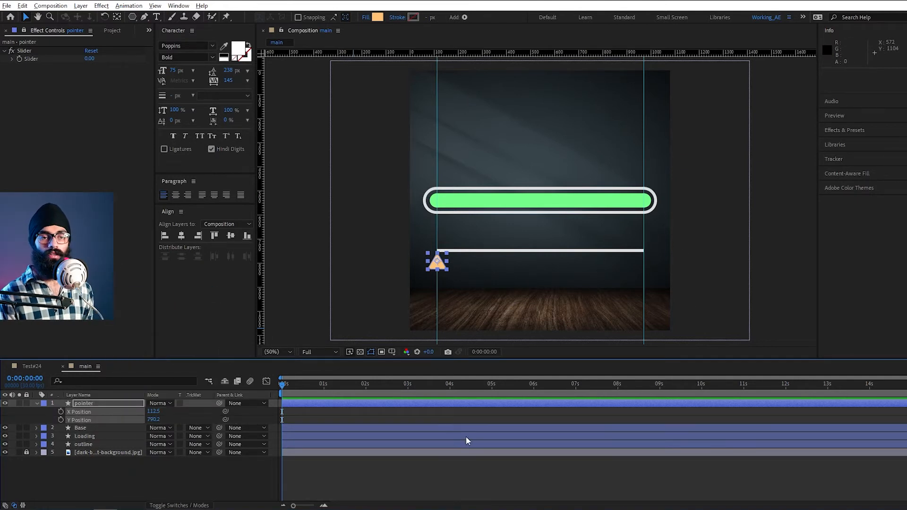
# - Start an expression on the pointer's Y Position that defines a variable named slide linked to the Slider effect's value
pyautogui.keyDown('alt'); pyautogui.click(61, 420); pyautogui.keyUp('alt')
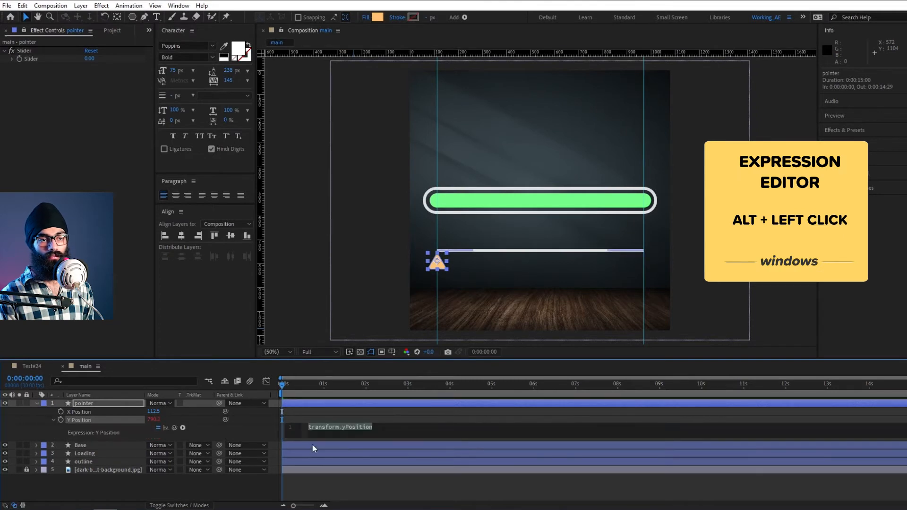
pyautogui.moveTo(317, 437); pyautogui.dragTo(317, 467)
pyautogui.press('BackSpace')
pyautogui.write('var slide =')
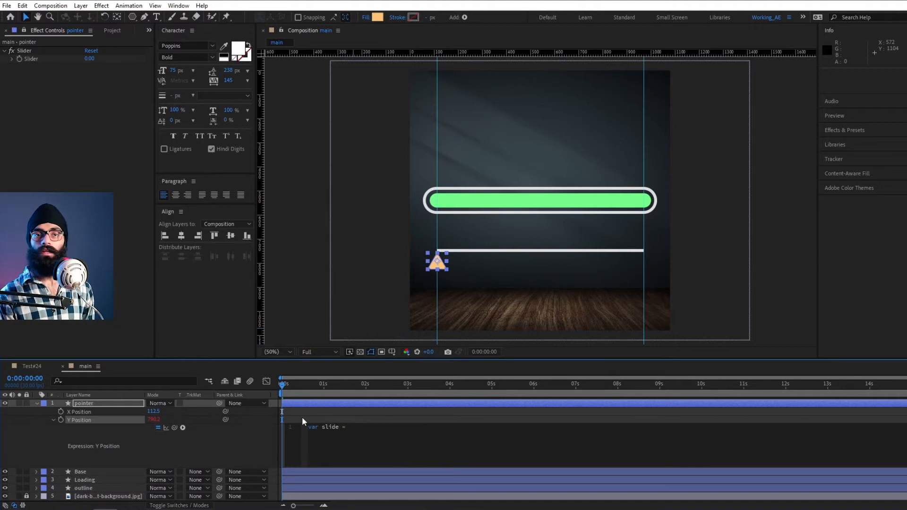
pyautogui.moveTo(174, 427); pyautogui.dragTo(48, 59)
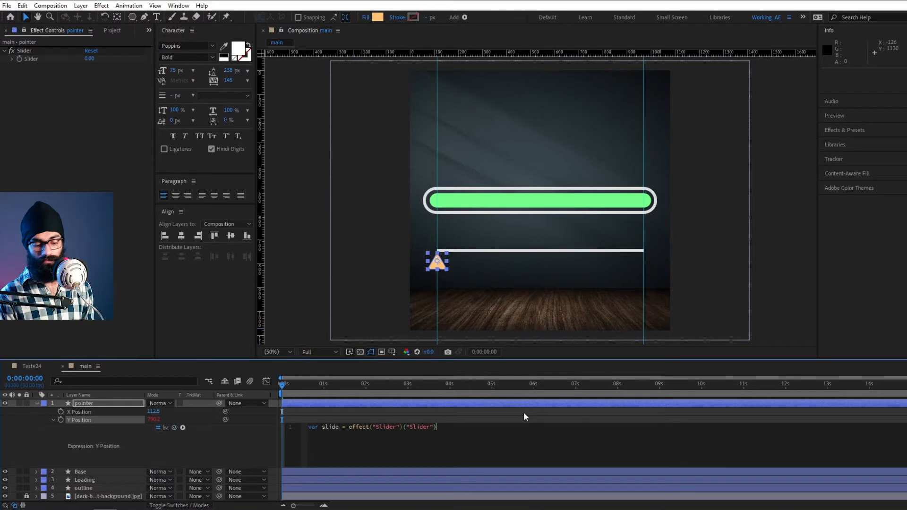
# - End the variable line with a semicolon and add "linear (slide, 0, 100, )" two lines below, leaving the output range open
pyautogui.write(';')
pyautogui.press('Return')
pyautogui.press('Return')
pyautogui.write('linear (')
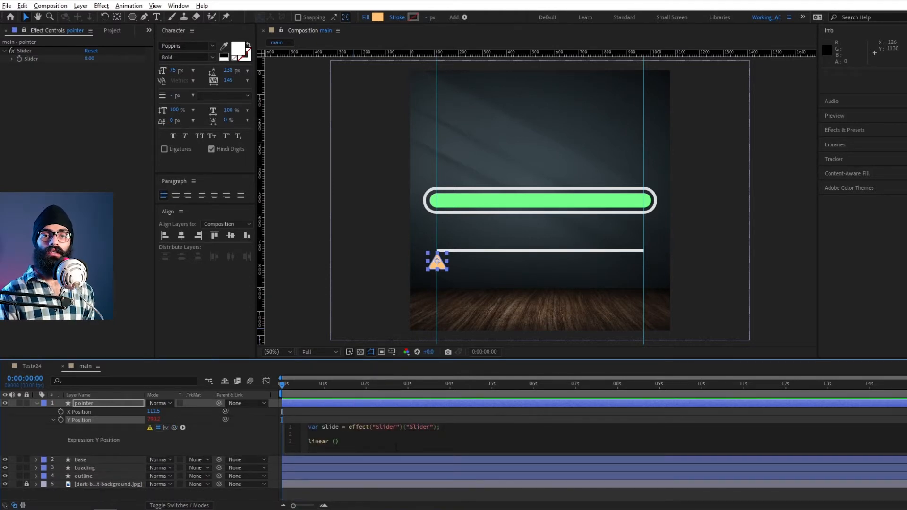
pyautogui.write('slide, 0,')
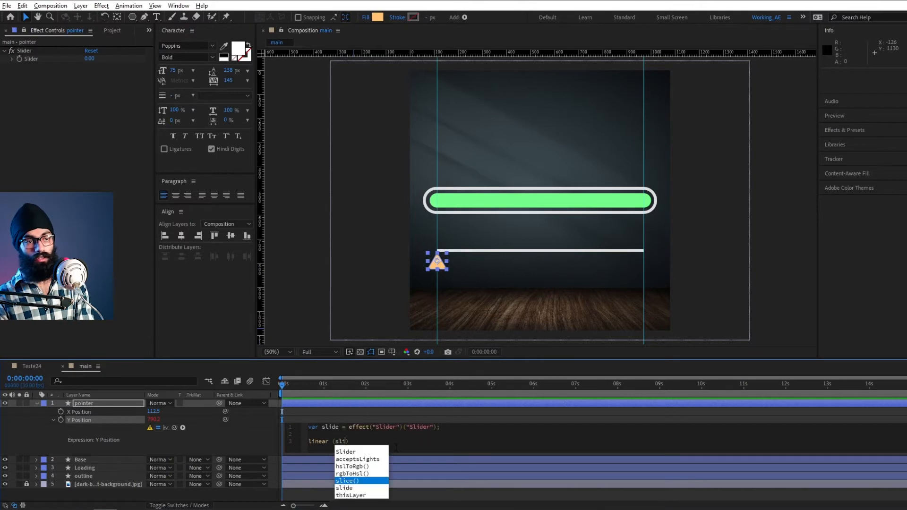
pyautogui.write(' 10')
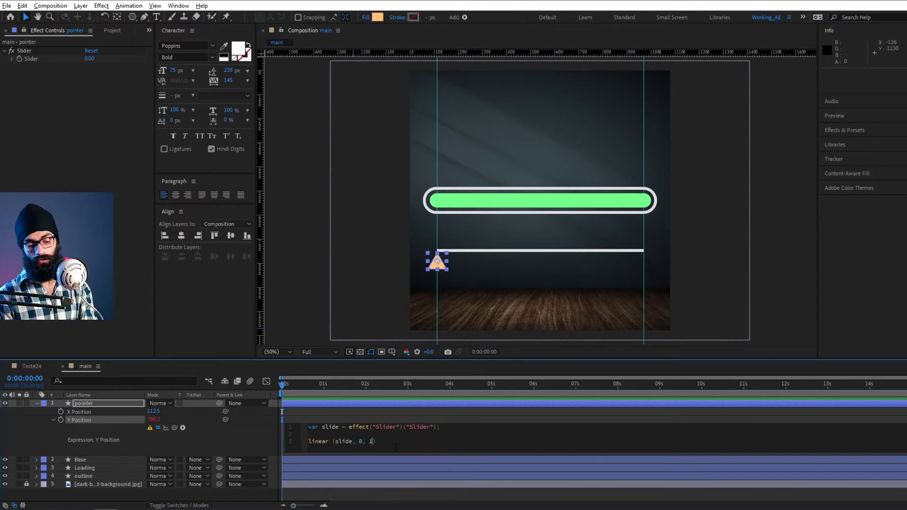
pyautogui.write('0,')
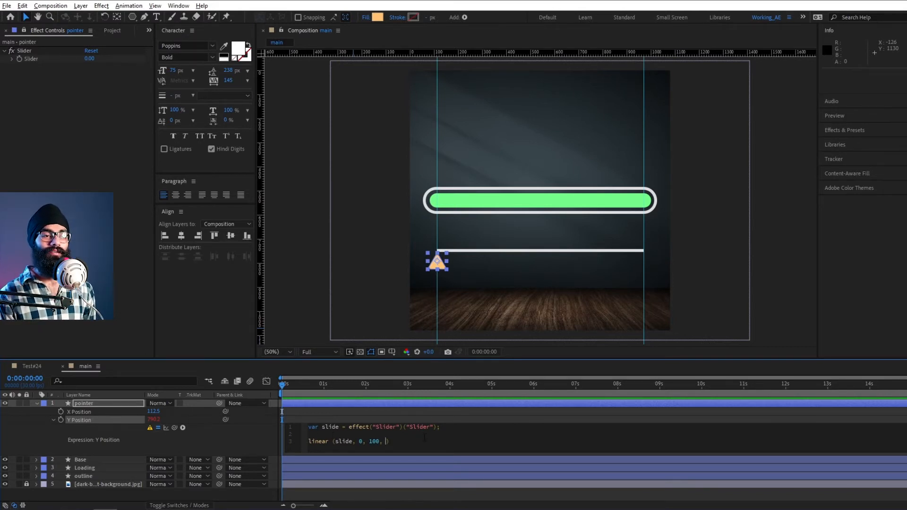
# - Move the whole expression from the pointer's Y Position to its X Position, removing the Y Position expression
pyautogui.click(397, 476)
pyautogui.moveTo(395, 442); pyautogui.dragTo(300, 426)
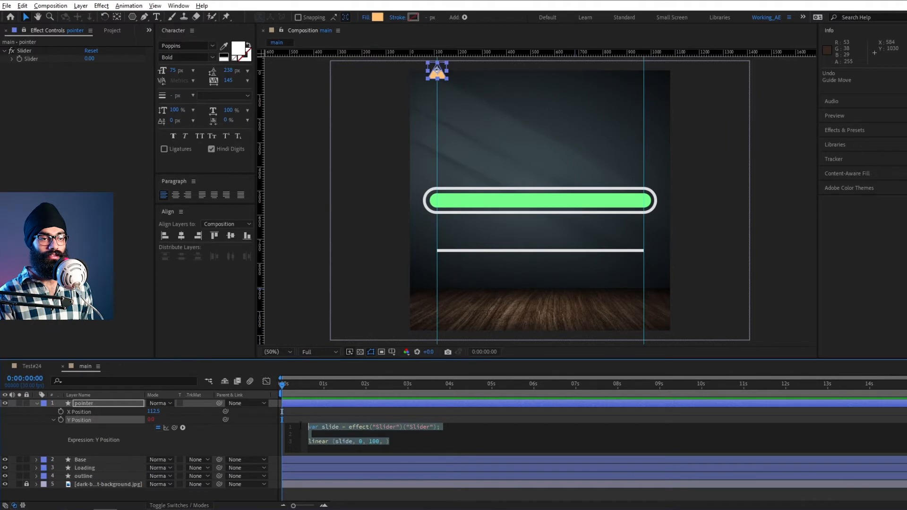
pyautogui.press('BackSpace')
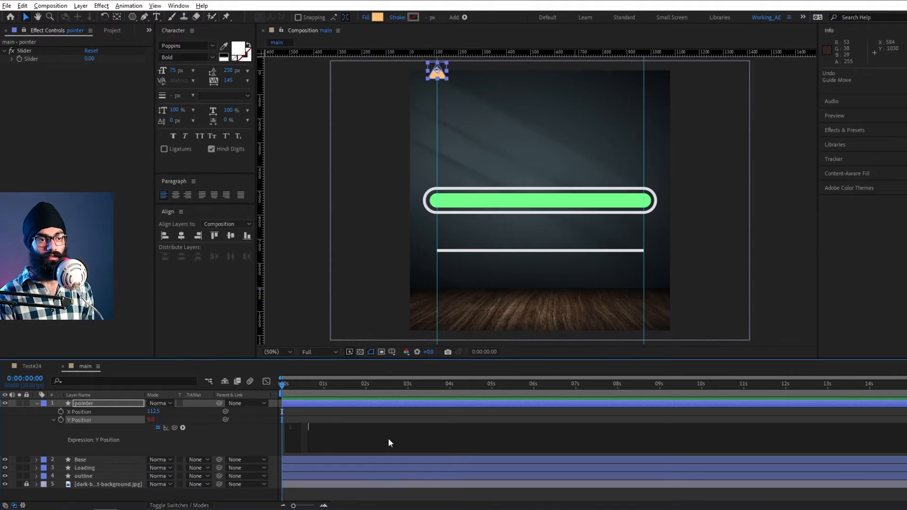
pyautogui.keyDown('alt'); pyautogui.click(60, 420); pyautogui.keyUp('alt')
pyautogui.keyDown('alt'); pyautogui.click(62, 412); pyautogui.keyUp('alt')
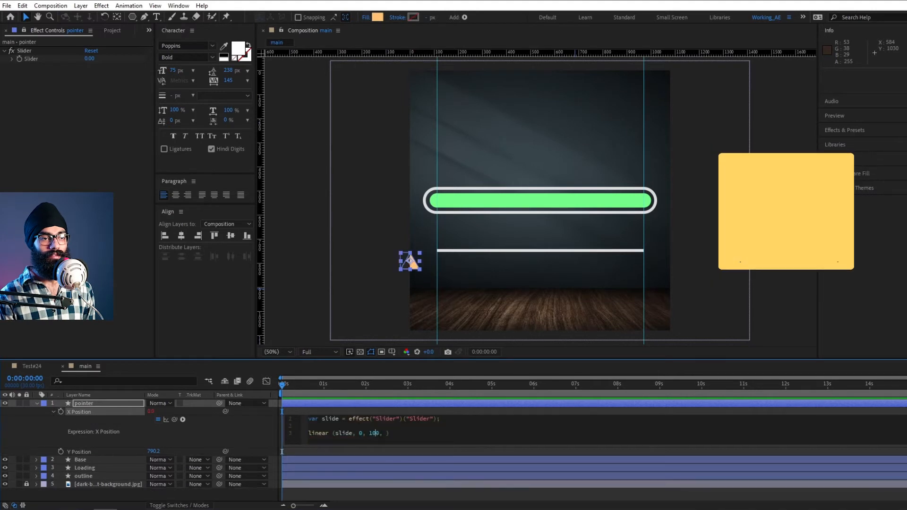
# - Complete the X Position expression as linear (slide, 0, 100, 111, 970) and apply it
pyautogui.write(', 100,')
pyautogui.write(' 111')
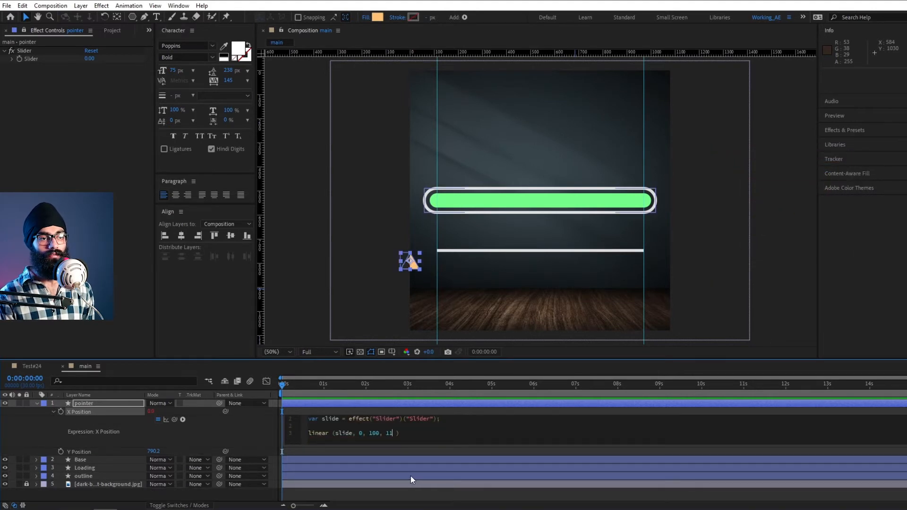
pyautogui.write(', 970')
pyautogui.click(419, 452)
# - Scrub the Slider value up and down to test the pointer's travel between the two guides
pyautogui.moveTo(89, 59); pyautogui.dragTo(78, 124)
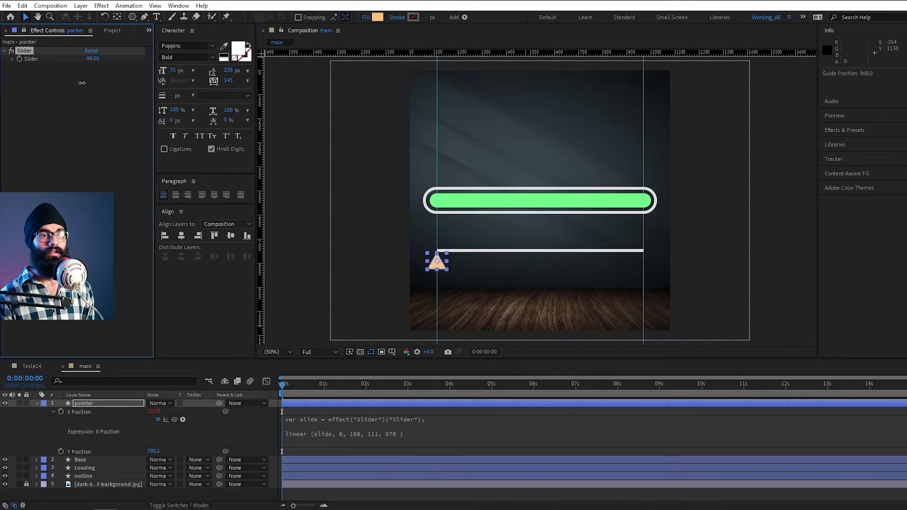
pyautogui.moveTo(94, 58); pyautogui.dragTo(26, 184)
pyautogui.moveTo(96, 123); pyautogui.dragTo(122, 94)
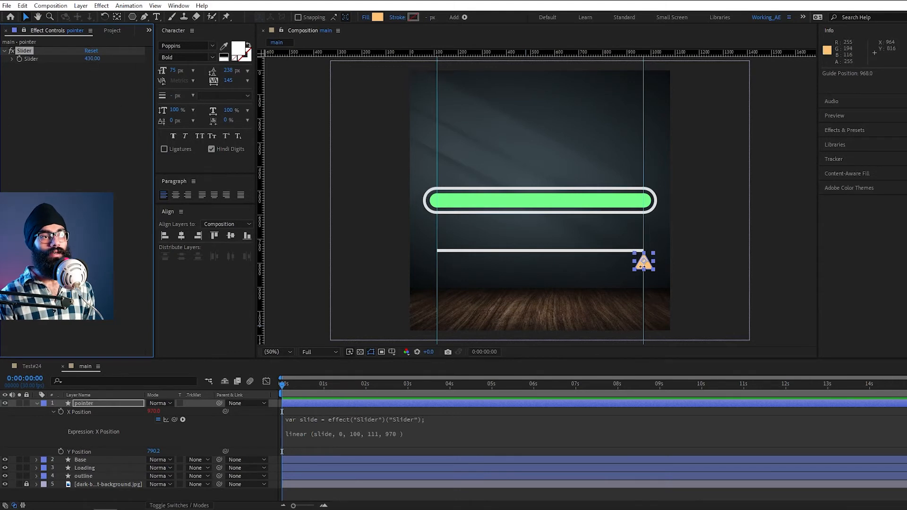
pyautogui.moveTo(85, 64); pyautogui.dragTo(78, 98)
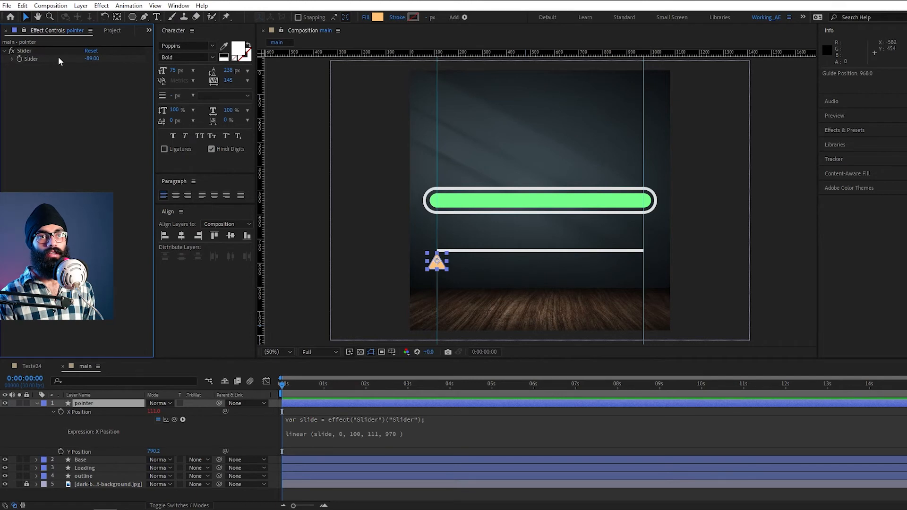
# - Reset the pointer's Slider and start an expression on the Loading layer's Repeater 1 Copies with "var slide =" linked to that Slider
pyautogui.click(91, 50)
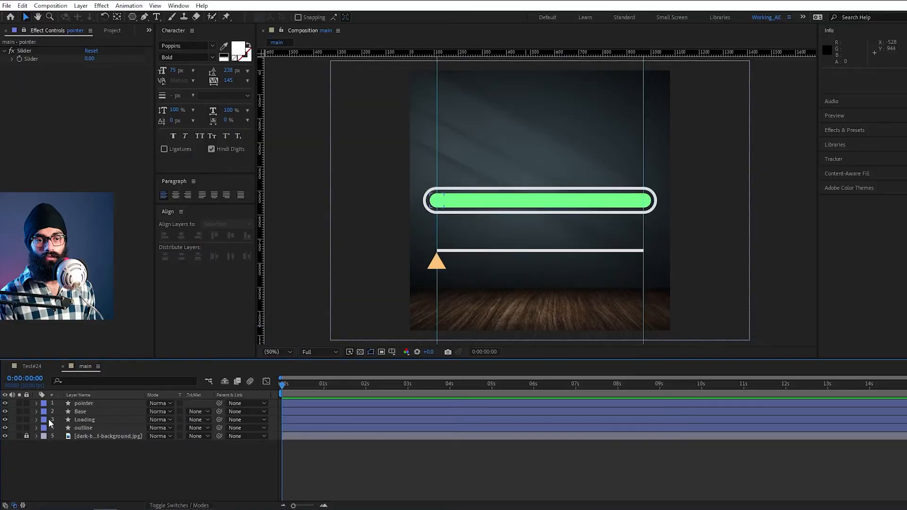
pyautogui.click(37, 420)
pyautogui.scroll(-3, 72, 466)
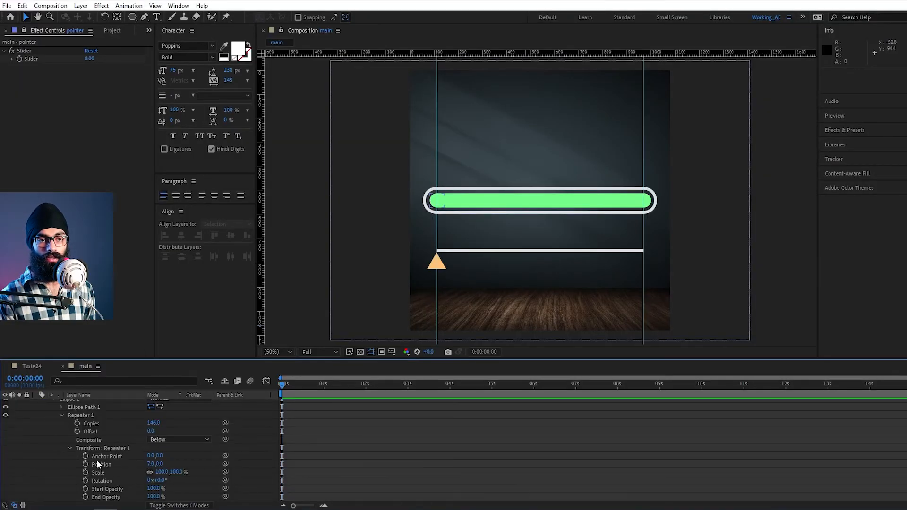
pyautogui.click(95, 424)
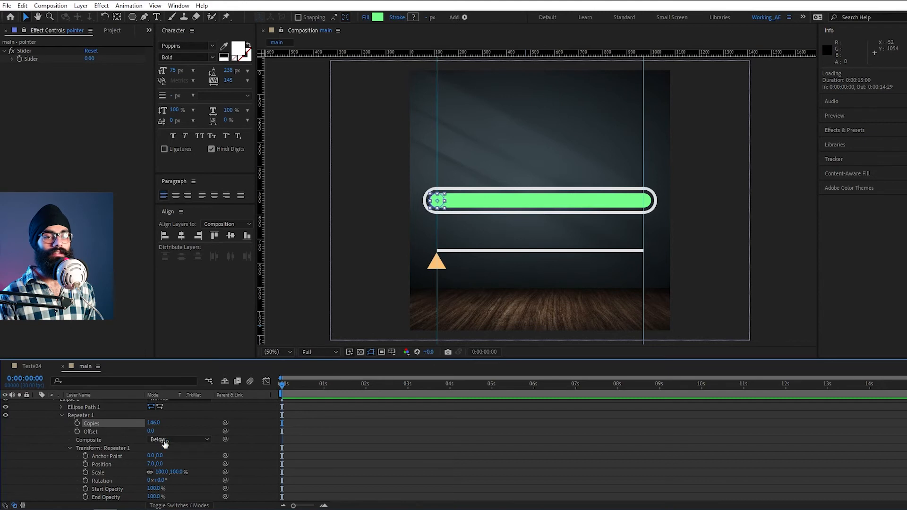
pyautogui.keyDown('alt'); pyautogui.click(77, 423); pyautogui.keyUp('alt')
pyautogui.write('var slide ')
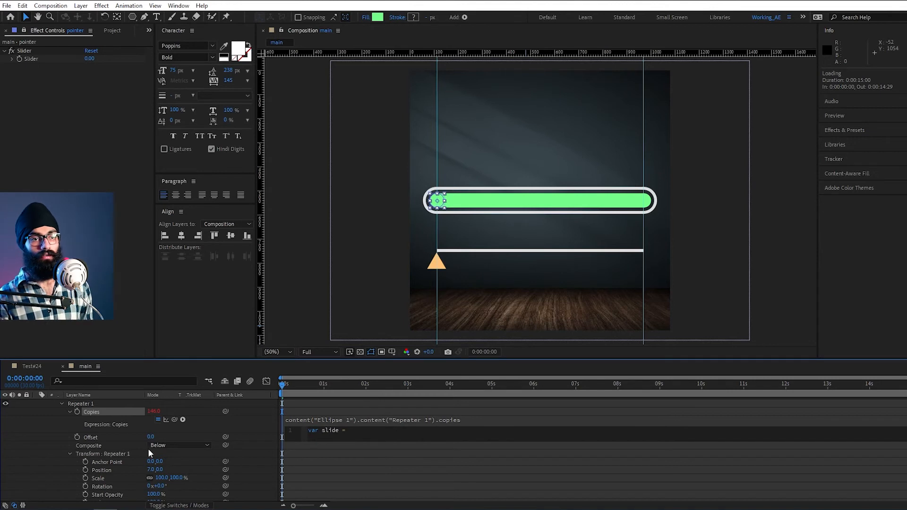
pyautogui.write('=')
pyautogui.moveTo(174, 420); pyautogui.dragTo(42, 59)
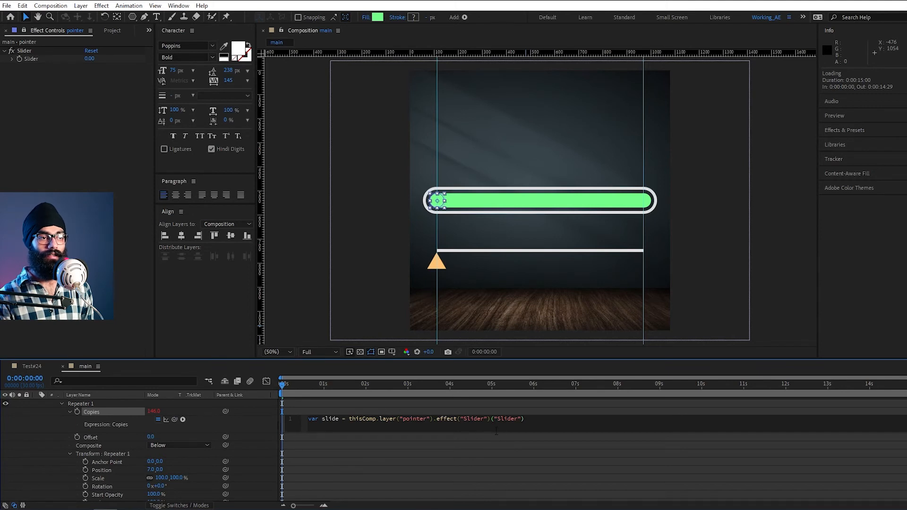
# - End the variable line with a semicolon, add linear(slide,0,100,1, 146); two lines below, and apply the Copies expression
pyautogui.moveTo(496, 433); pyautogui.dragTo(490, 475)
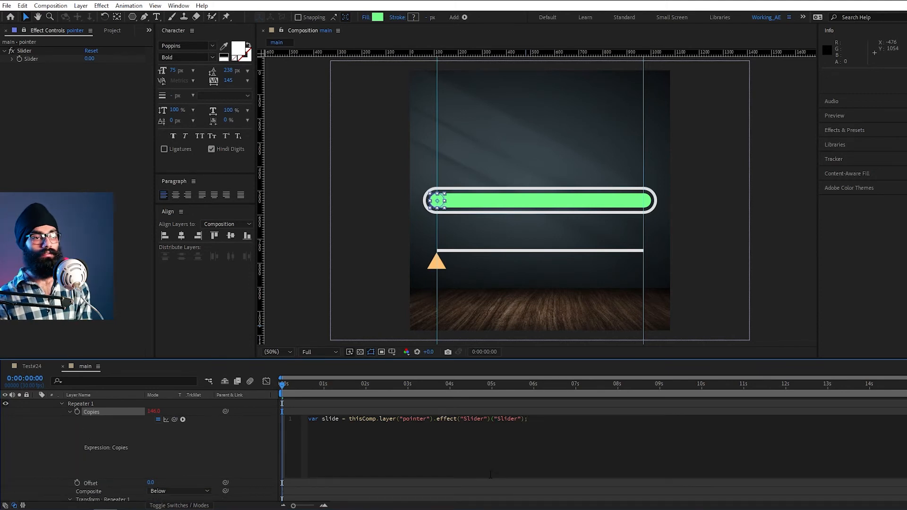
pyautogui.press('Return')
pyautogui.press('Return')
pyautogui.write('linear')
pyautogui.press('Return')
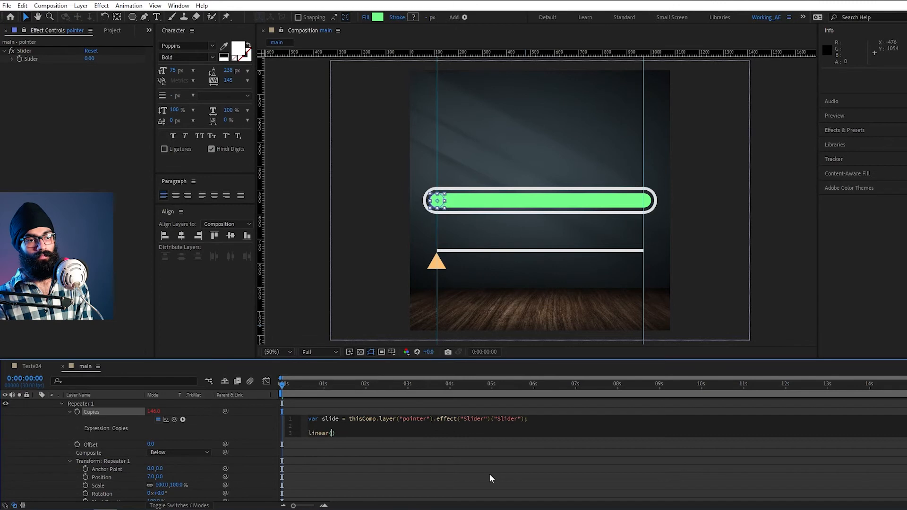
pyautogui.write('slide,')
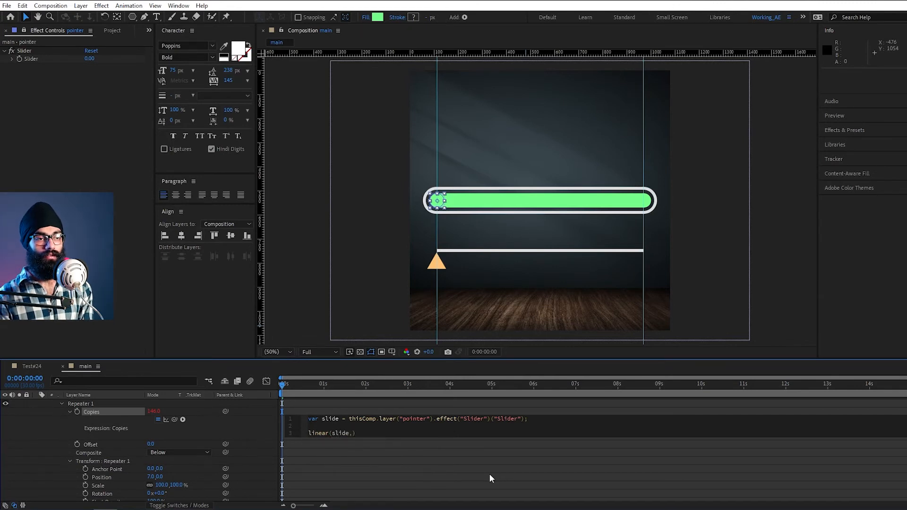
pyautogui.write('0,100,')
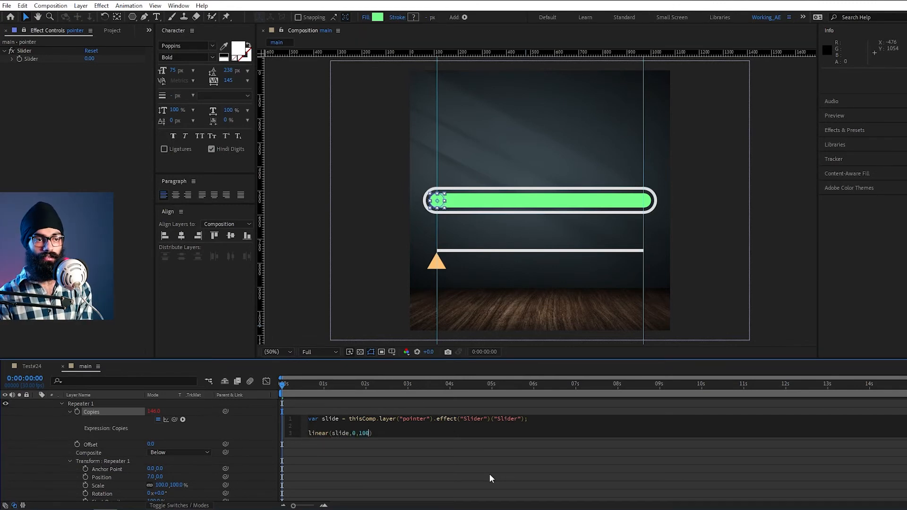
pyautogui.write('1, ')
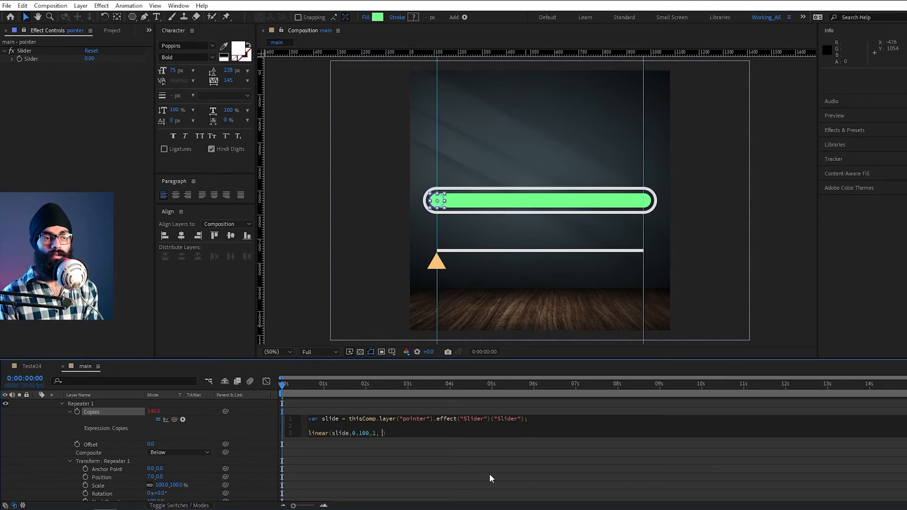
pyautogui.write('146')
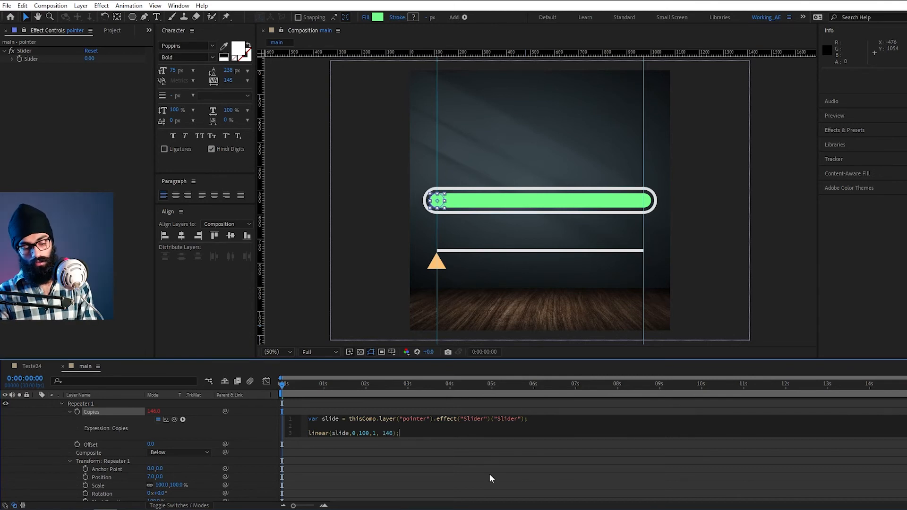
pyautogui.press('KP_Enter')
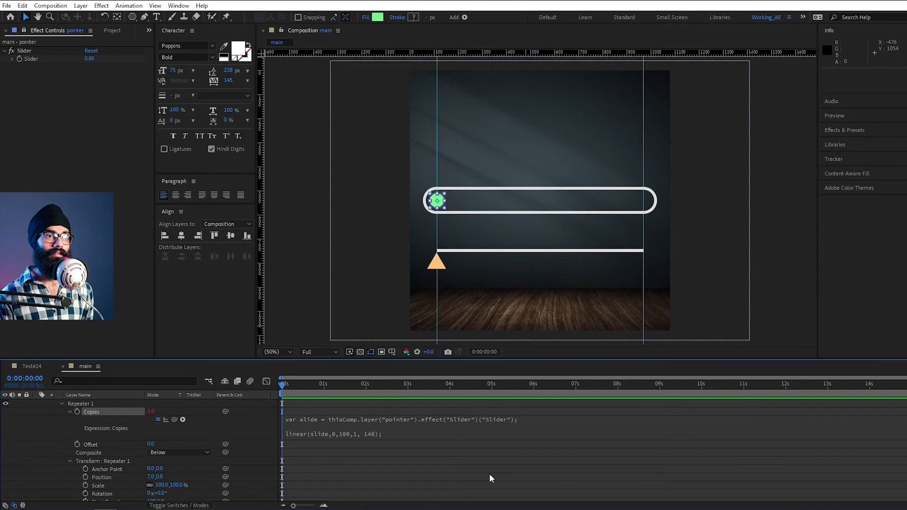
pyautogui.click(294, 214)
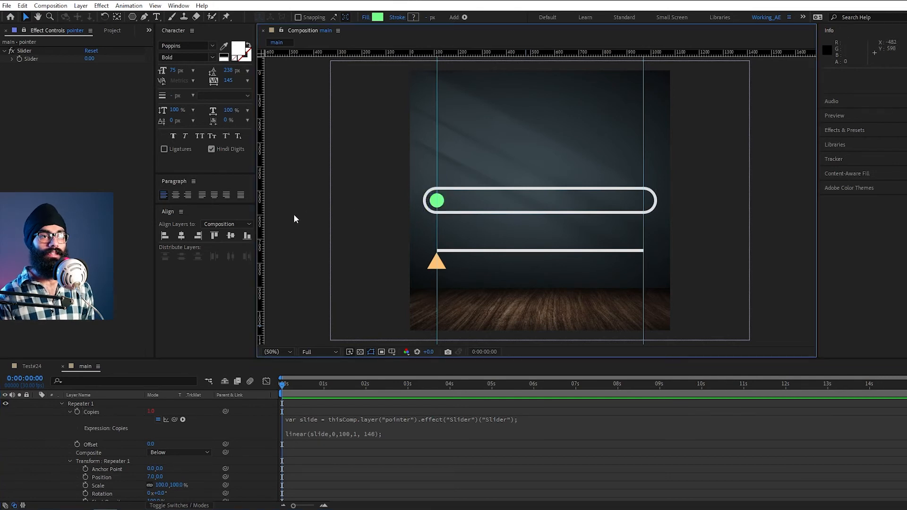
# - Test the bar and pointer by scrubbing the Slider, entering 40, 60 and 100, and scrubbing it beyond 100
pyautogui.moveTo(90, 59)
pyautogui.mouseDown()
pyautogui.moveTo(101, 30)
pyautogui.moveTo(88, 30)
pyautogui.moveTo(96, 52)
pyautogui.mouseUp()
pyautogui.click(93, 59)
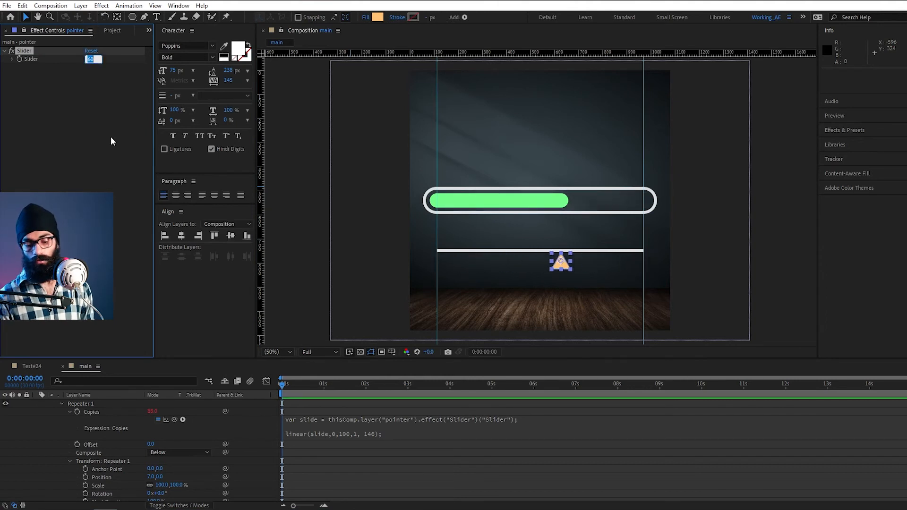
pyautogui.write('40')
pyautogui.press('Return')
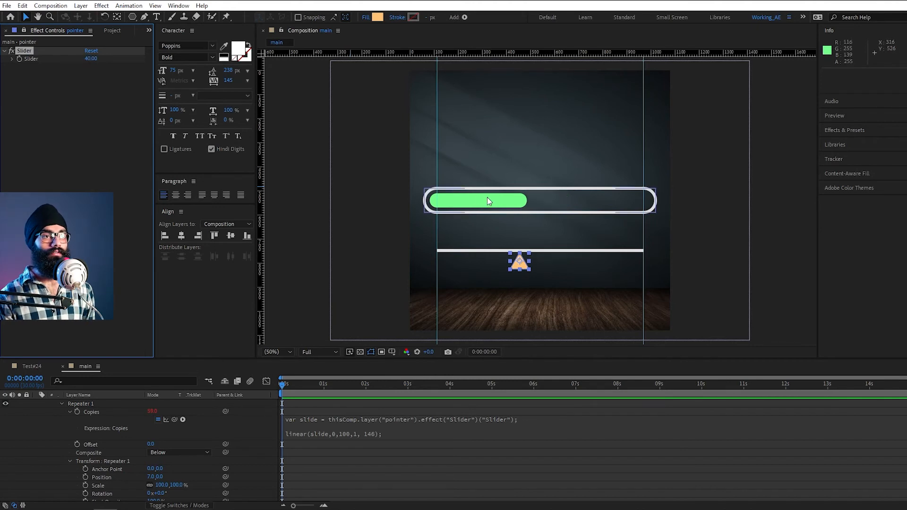
pyautogui.write('60')
pyautogui.press('Return')
pyautogui.click(88, 60)
pyautogui.write('100')
pyautogui.press('Return')
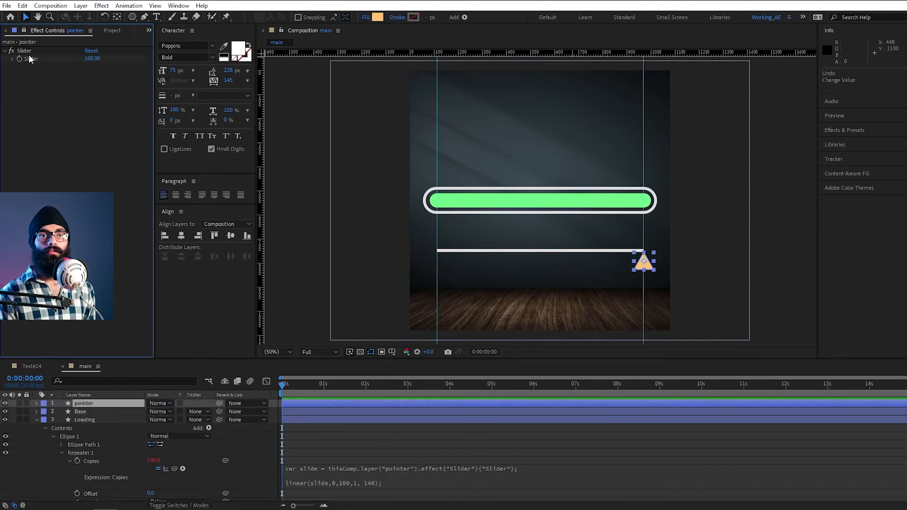
pyautogui.moveTo(91, 58); pyautogui.dragTo(123, 98)
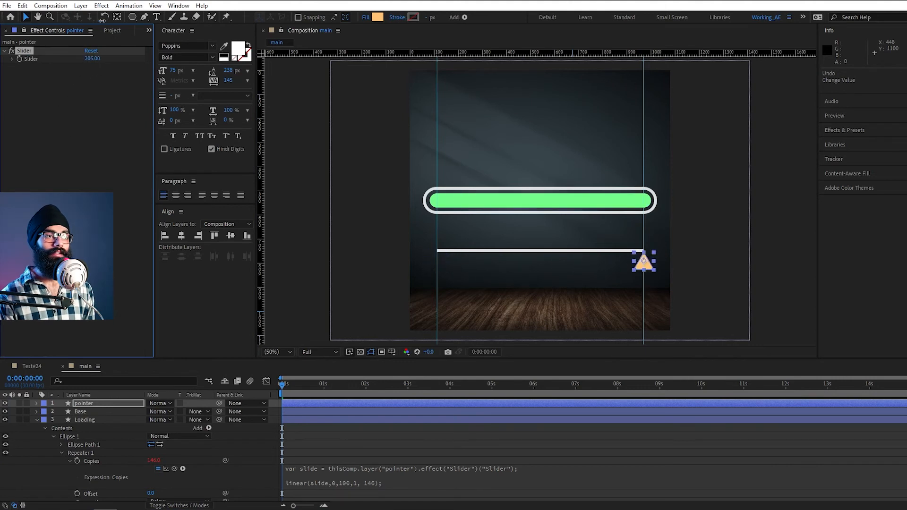
# - Collapse the Loading layer, set the Slider to 0 and enable its keyframing at 0 seconds
pyautogui.click(37, 420)
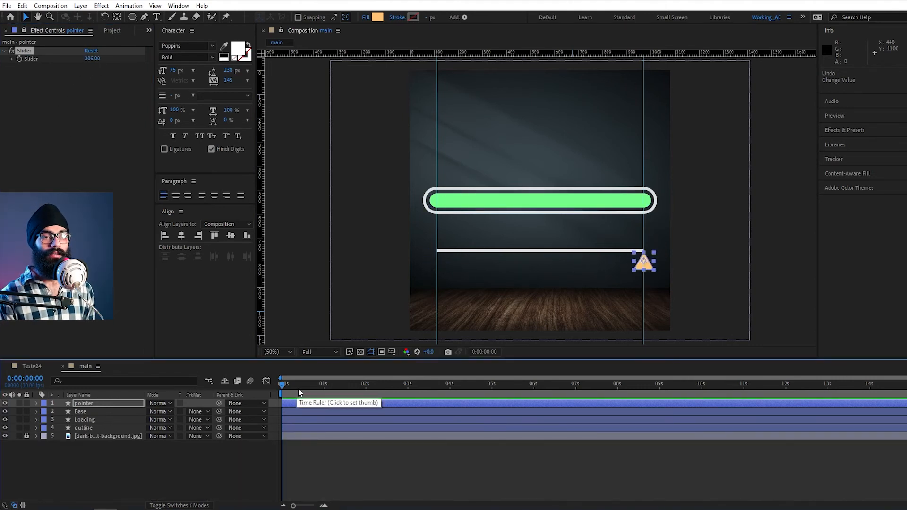
pyautogui.click(92, 59)
pyautogui.write('0')
pyautogui.press('Return')
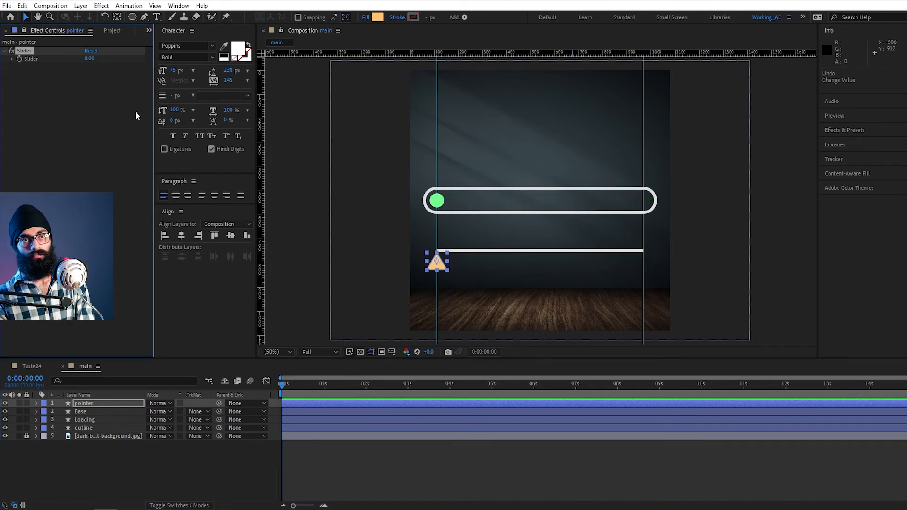
pyautogui.click(20, 58)
# - Add a Slider keyframe with a value of 100 at 2 seconds
pyautogui.hotkey('shift', 'pagedown')
pyautogui.hotkey('shift', 'pagedown')
pyautogui.hotkey('shift', 'pagedown')
pyautogui.hotkey('shift', 'pagedown')
pyautogui.hotkey('shift', 'pagedown')
pyautogui.hotkey('shift', 'pagedown')
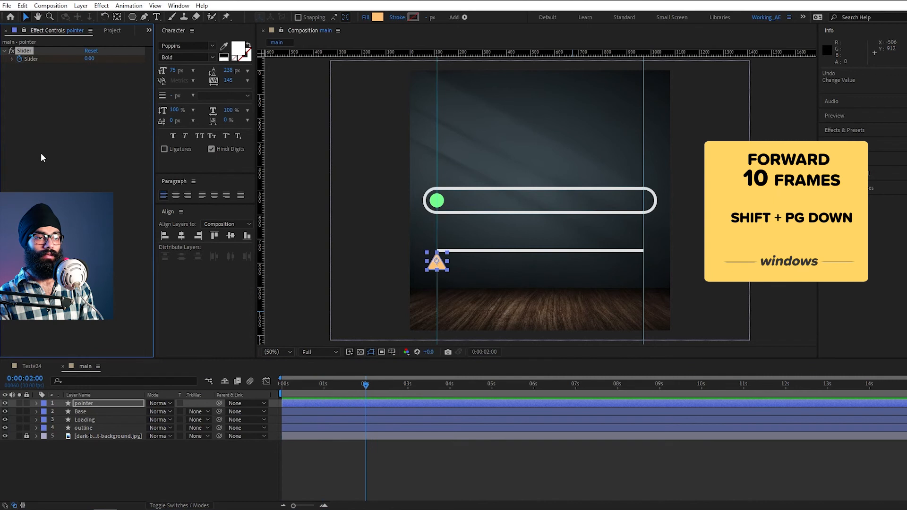
pyautogui.click(89, 58)
pyautogui.write('100')
pyautogui.press('Return')
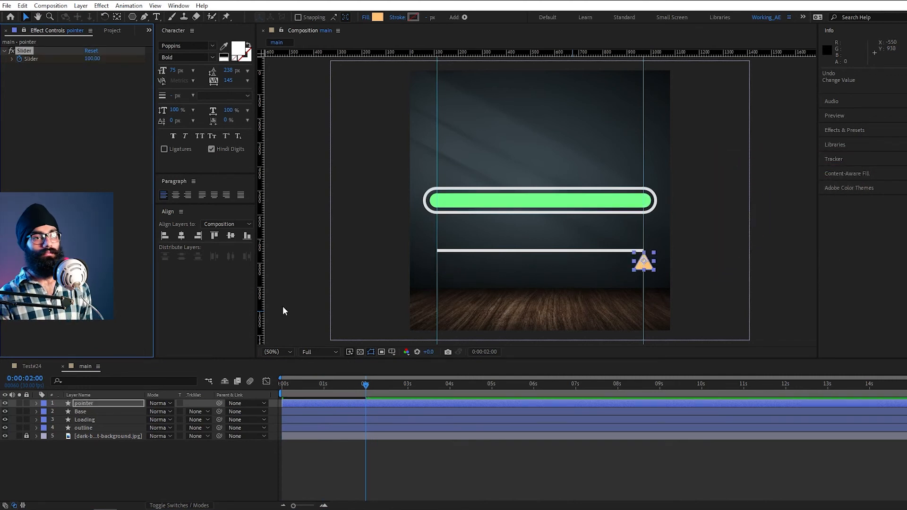
# - Play the loading animation from the start to check the bar and pointer moving together
pyautogui.moveTo(321, 387); pyautogui.dragTo(252, 393)
pyautogui.press('space')
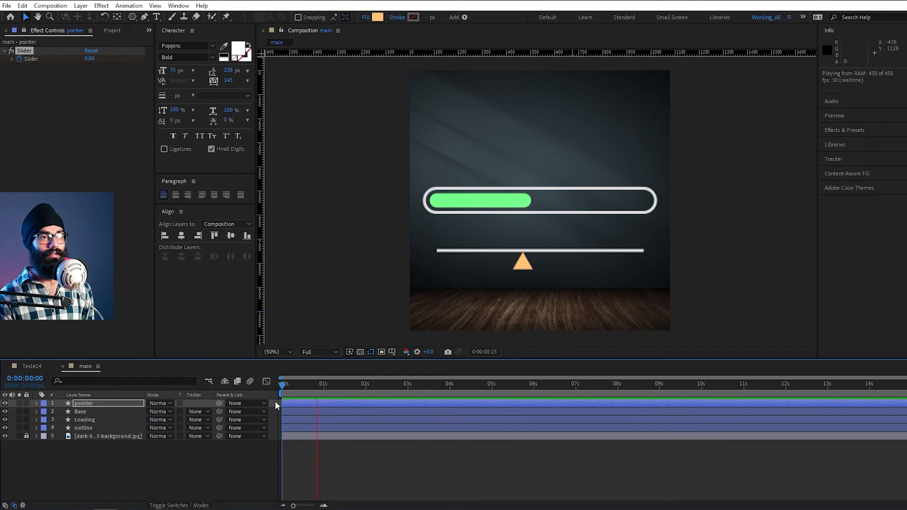
pyautogui.press('space')
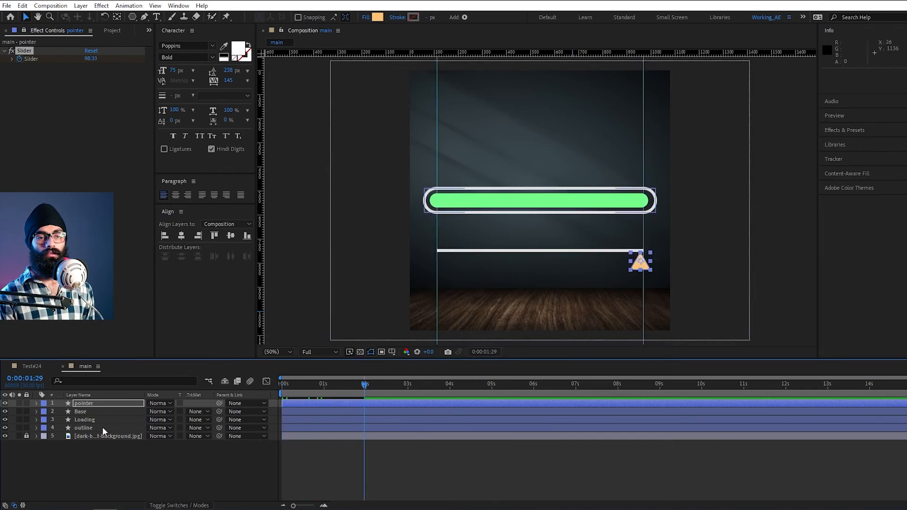
# - Reveal the pointer's Slider keyframes and apply Easy Ease to both of them
pyautogui.press('u')
pyautogui.moveTo(361, 383); pyautogui.dragTo(280, 392)
pyautogui.moveTo(382, 416); pyautogui.dragTo(274, 430)
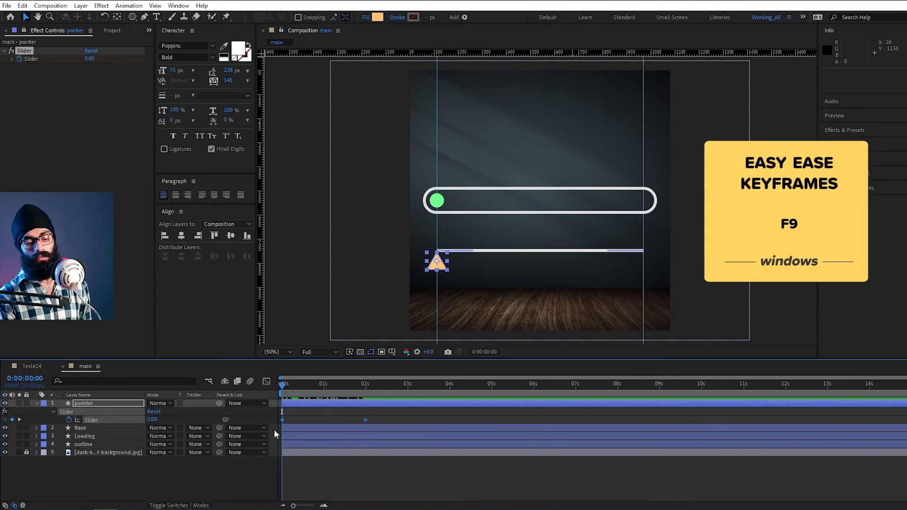
pyautogui.press('F9')
# - Reshape the Slider's speed graph into a narrow peak around 1 second and return to the layer bar view
pyautogui.click(266, 381)
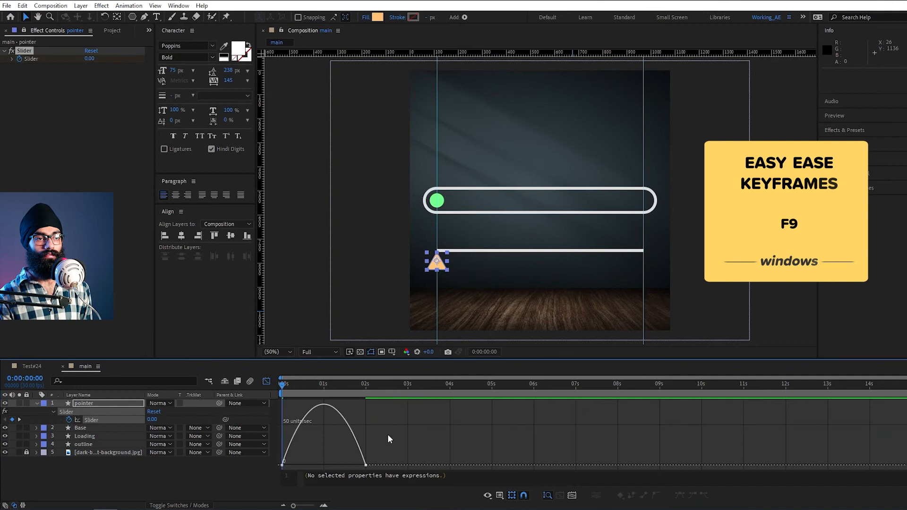
pyautogui.moveTo(302, 462); pyautogui.dragTo(338, 463)
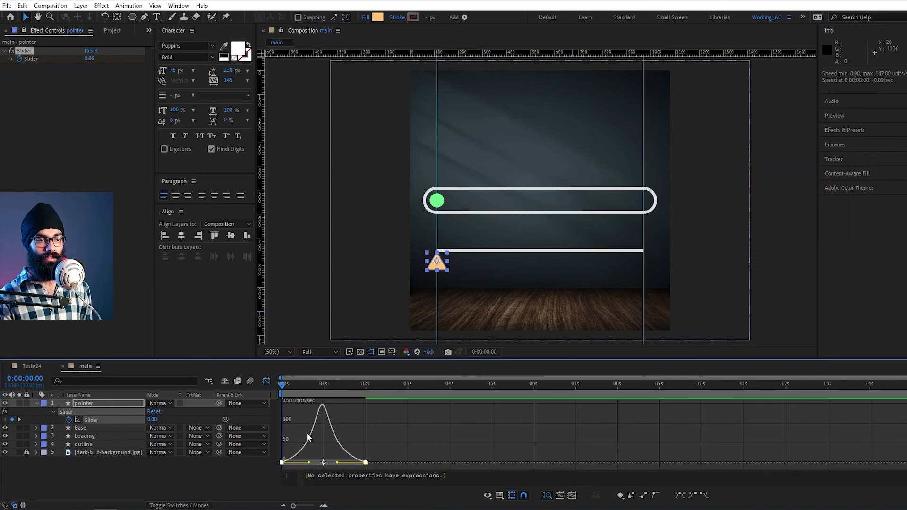
pyautogui.hotkey('shift', 'F3')
# - Play the eased loading animation from the start to check its timing
pyautogui.press('space')
pyautogui.press('space')
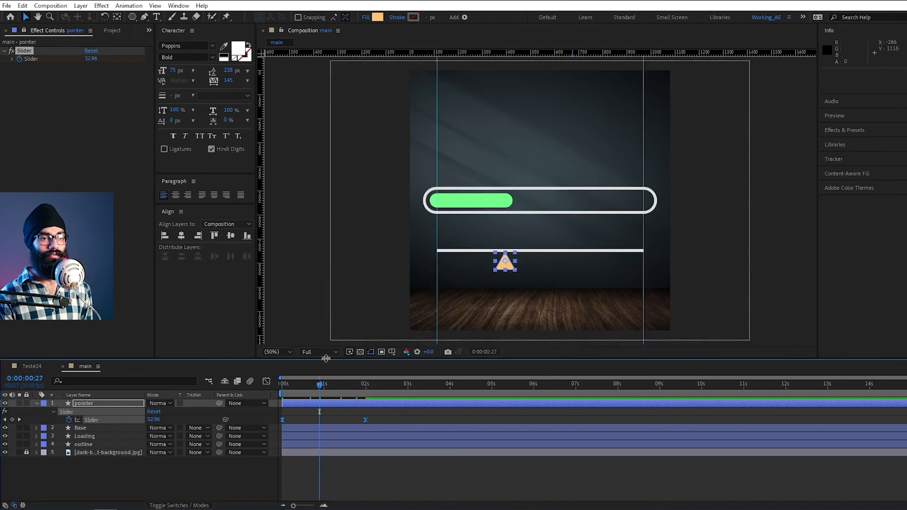
pyautogui.moveTo(313, 382); pyautogui.dragTo(271, 394)
pyautogui.press('space')
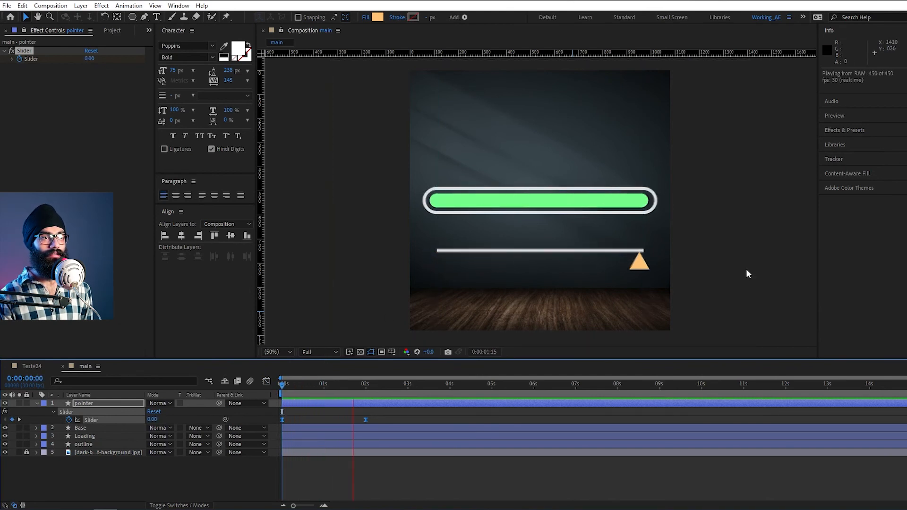
pyautogui.press('space')
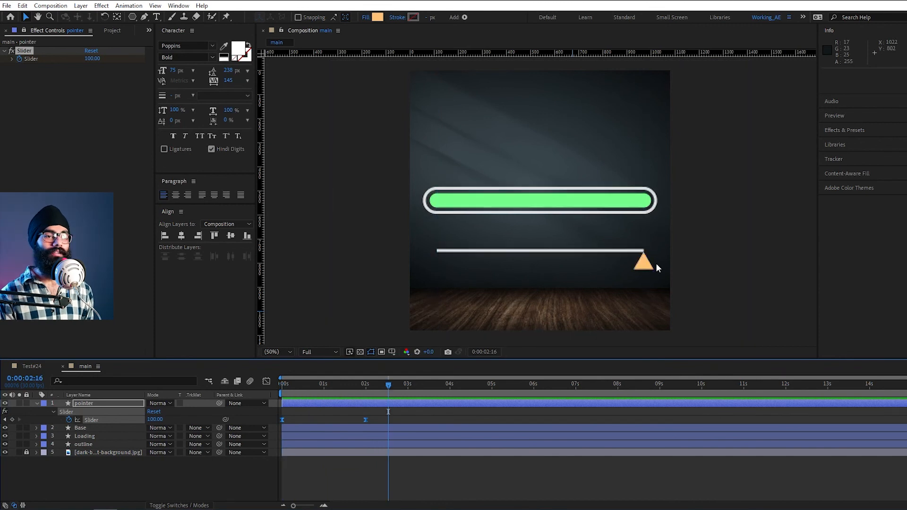
# - Set the work area end at 2 seconds and play back the shortened range
pyautogui.moveTo(389, 384); pyautogui.dragTo(365, 385)
pyautogui.press('n')
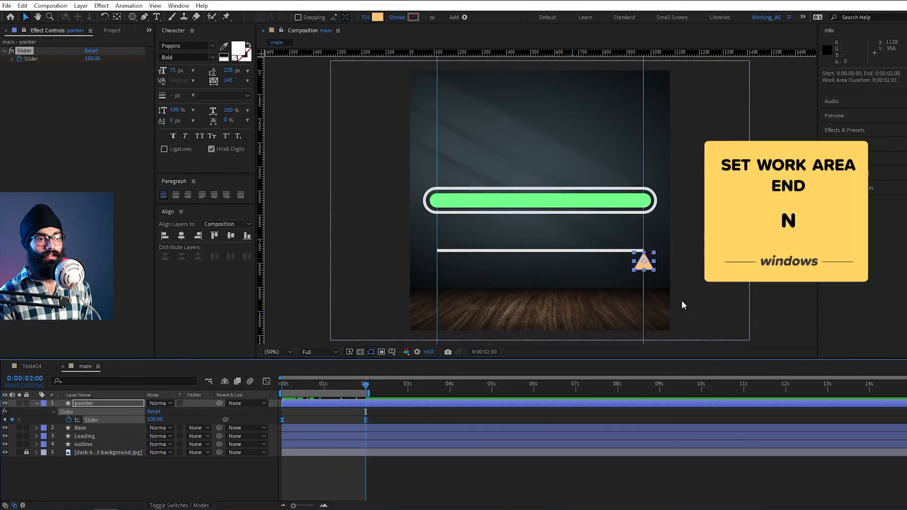
pyautogui.press('space')
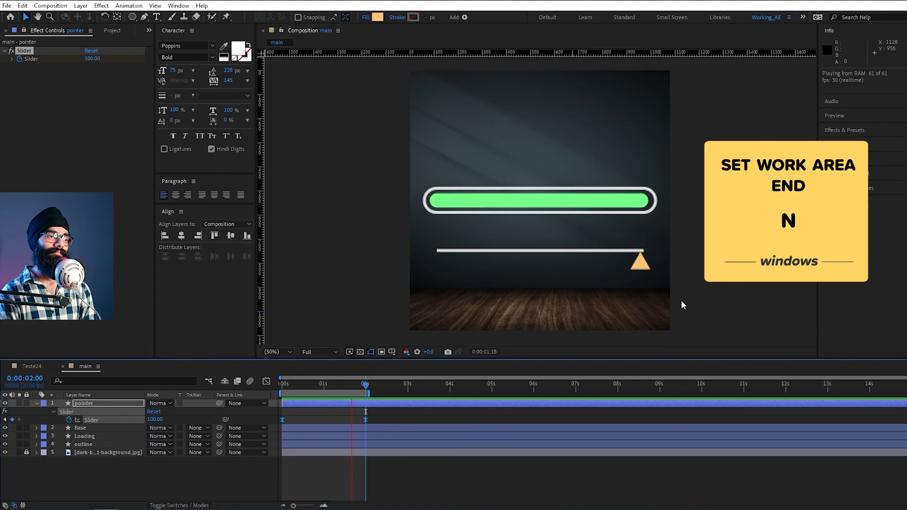